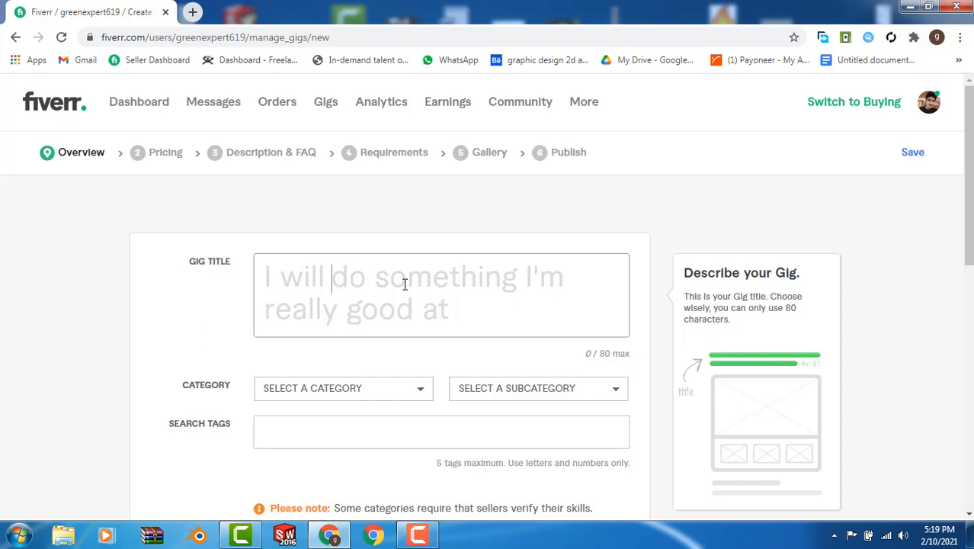
- Enter "do children book illustrations" as the gig title after "I will"
{"action": "type", "text": "do "}
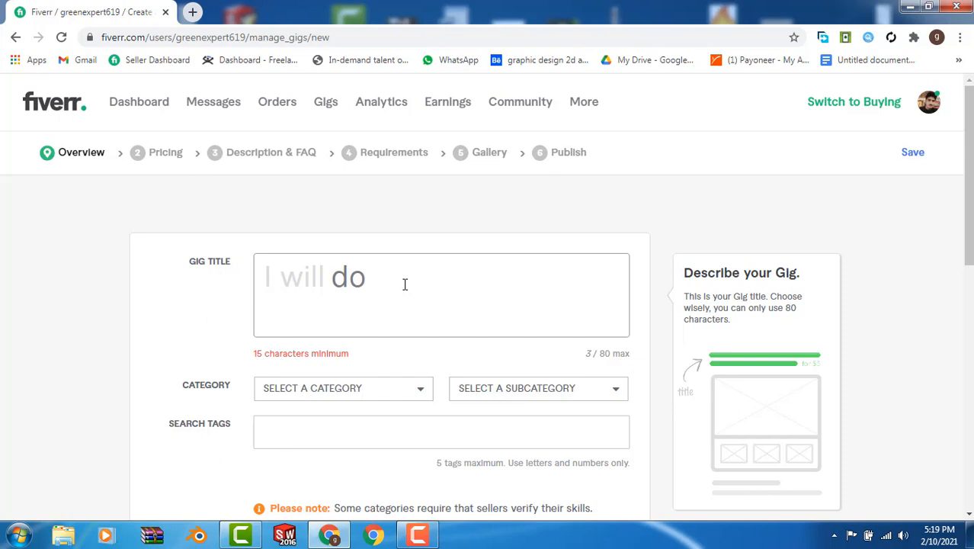
{"action": "type", "text": "childre"}
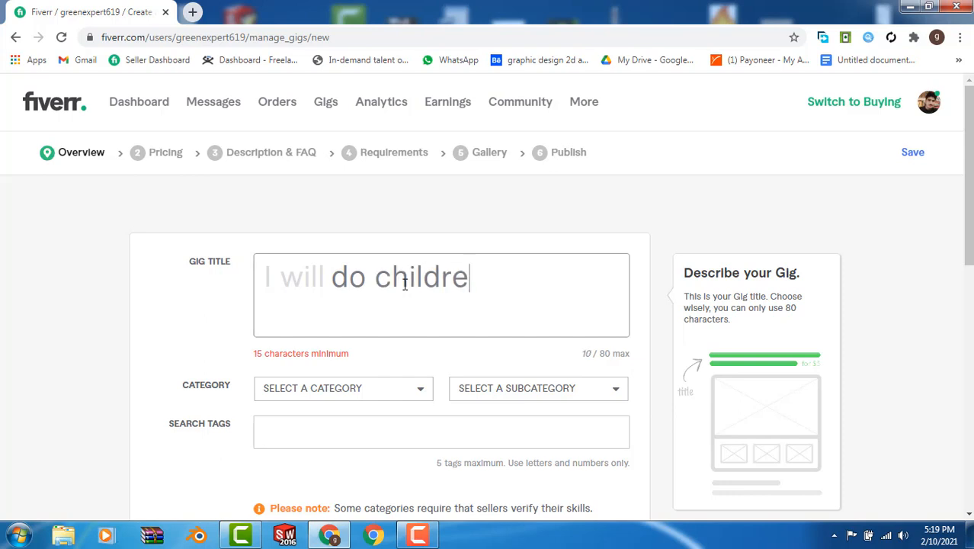
{"action": "type", "text": "n bokk"}
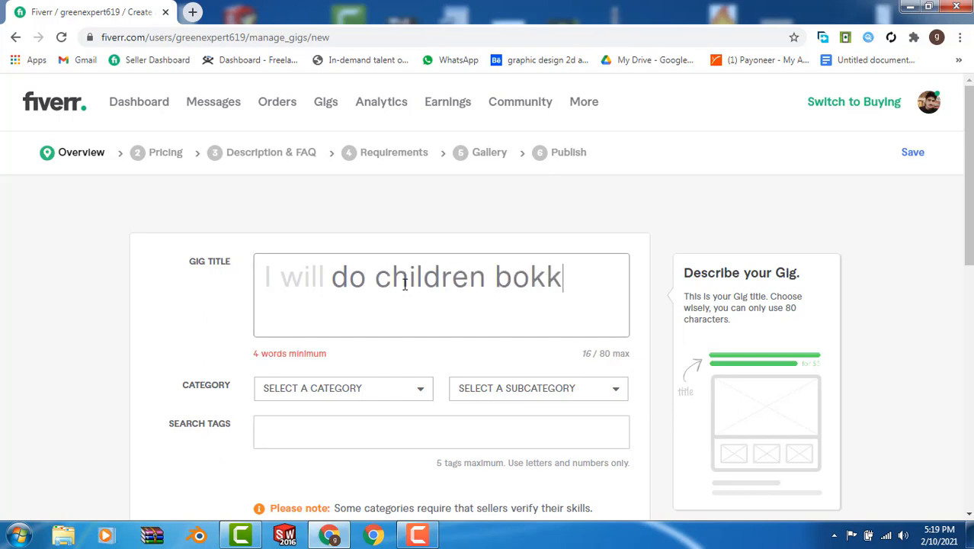
{"action": "key", "text": "BackSpace"}
{"action": "key", "text": "BackSpace"}
{"action": "key", "text": "BackSpace"}
{"action": "type", "text": "ok "}
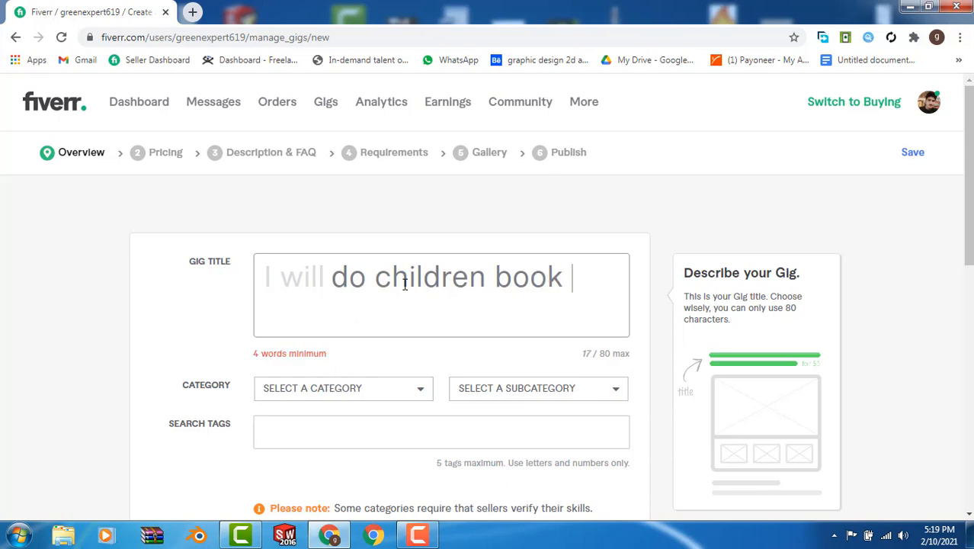
{"action": "type", "text": "illustrations"}
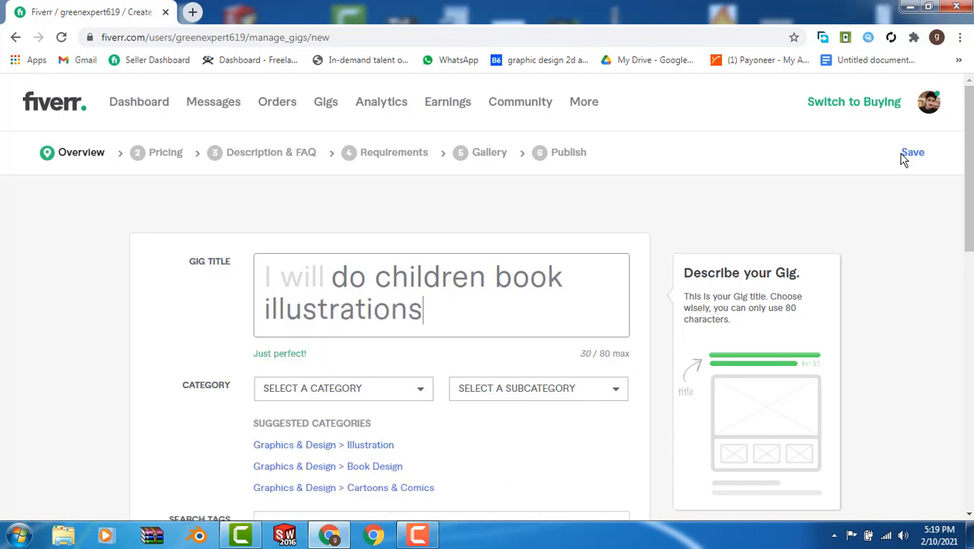
- Choose the suggested category Graphics & Design > Illustration and set the artistic technique to Pen & Ink
{"action": "left_click_drag", "start_coordinate": [972, 153], "coordinate": [972, 209]}
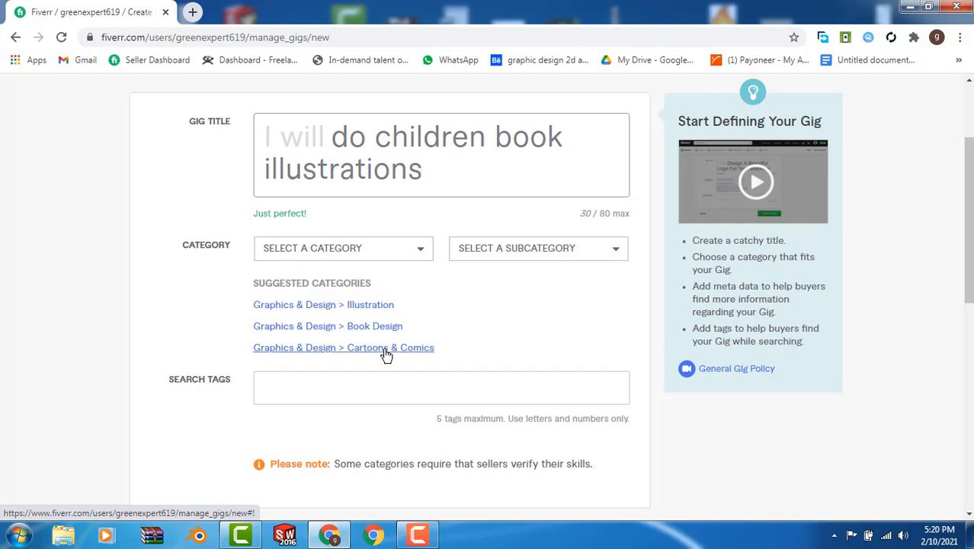
{"action": "left_click", "coordinate": [369, 306]}
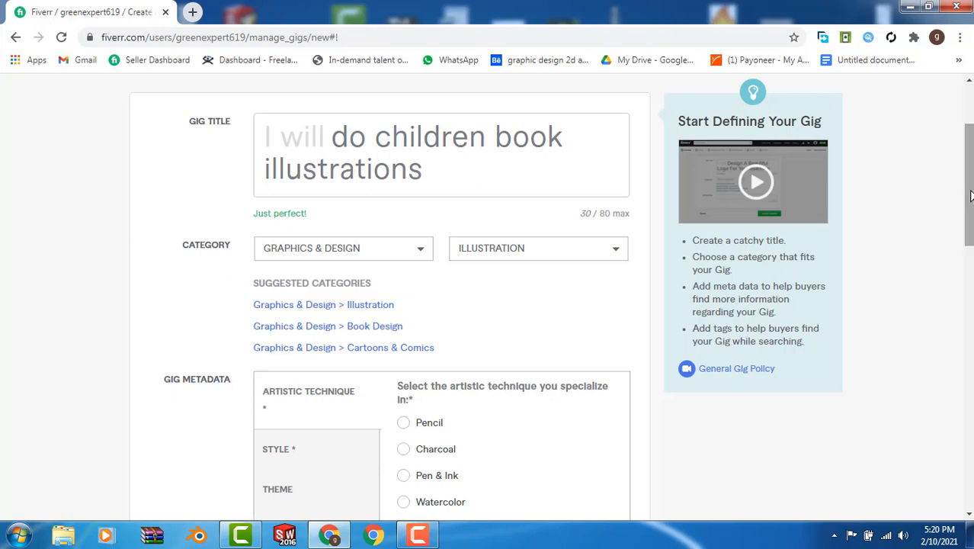
{"action": "scroll", "coordinate": [945, 427], "scroll_direction": "down", "scroll_amount": 3}
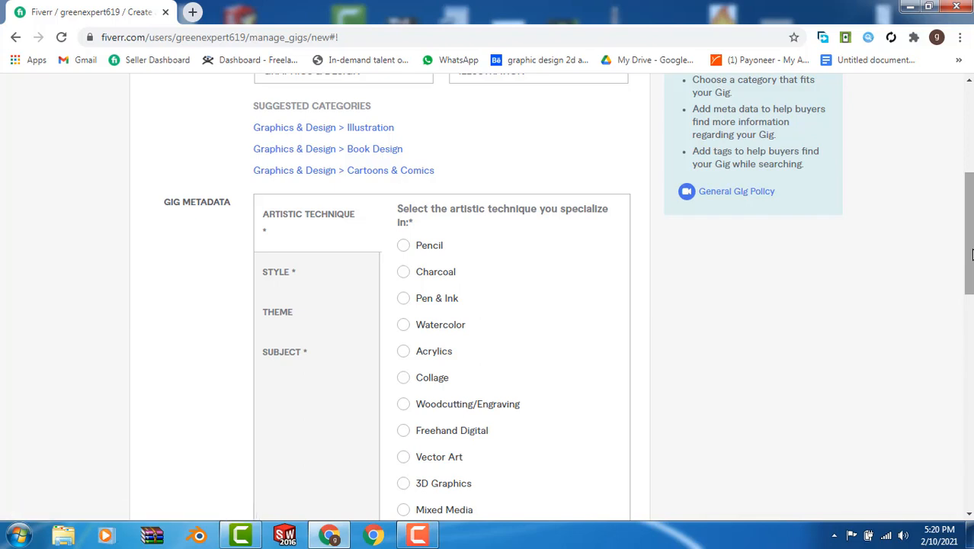
{"action": "mouse_move", "coordinate": [972, 255]}
{"action": "left_mouse_down"}
{"action": "mouse_move", "coordinate": [971, 240]}
{"action": "mouse_move", "coordinate": [971, 264]}
{"action": "left_mouse_up"}
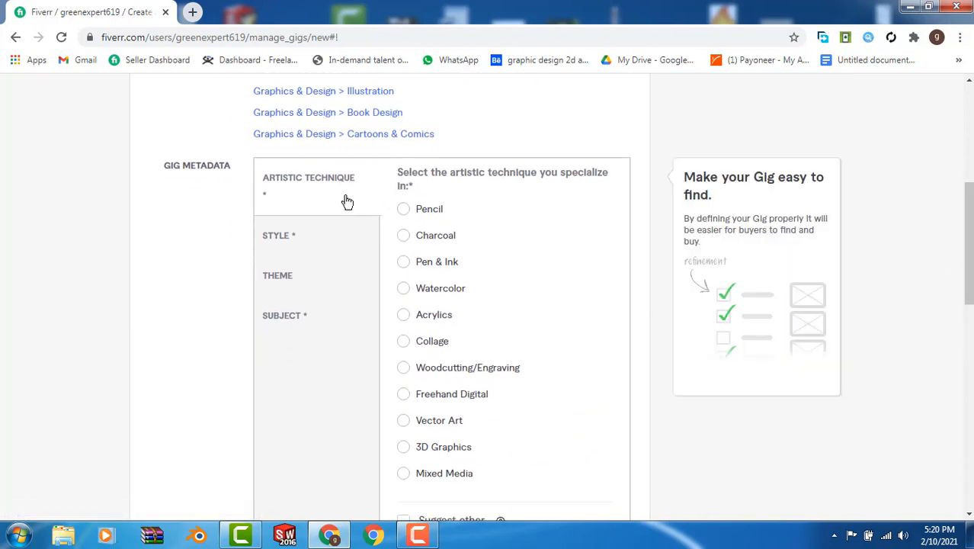
{"action": "left_click", "coordinate": [404, 217]}
{"action": "left_click", "coordinate": [403, 242]}
{"action": "left_click", "coordinate": [403, 268]}
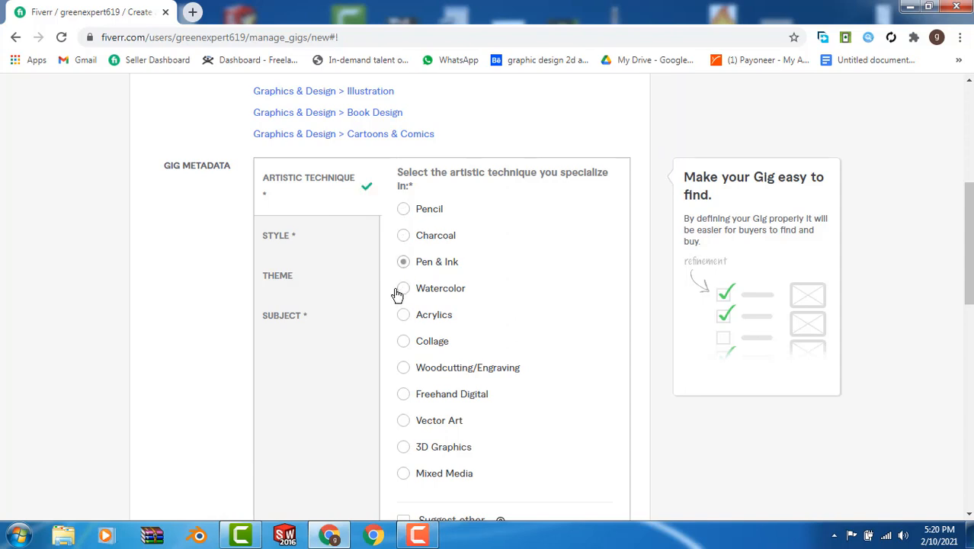
- Choose an illustration style in the gig metadata and select Fine Art as the illustration theme
{"action": "left_click", "coordinate": [276, 241]}
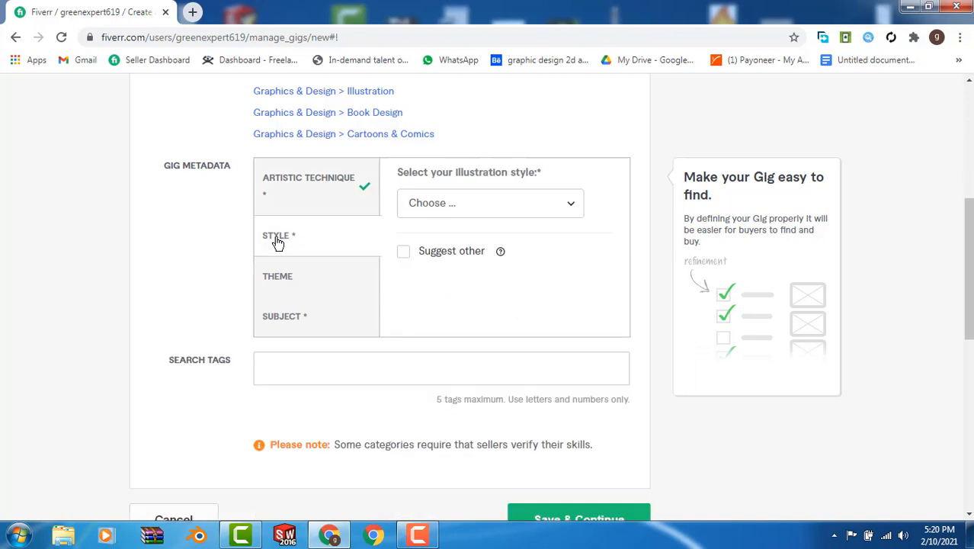
{"action": "left_click", "coordinate": [570, 206]}
{"action": "left_click", "coordinate": [490, 291]}
{"action": "left_click", "coordinate": [290, 279]}
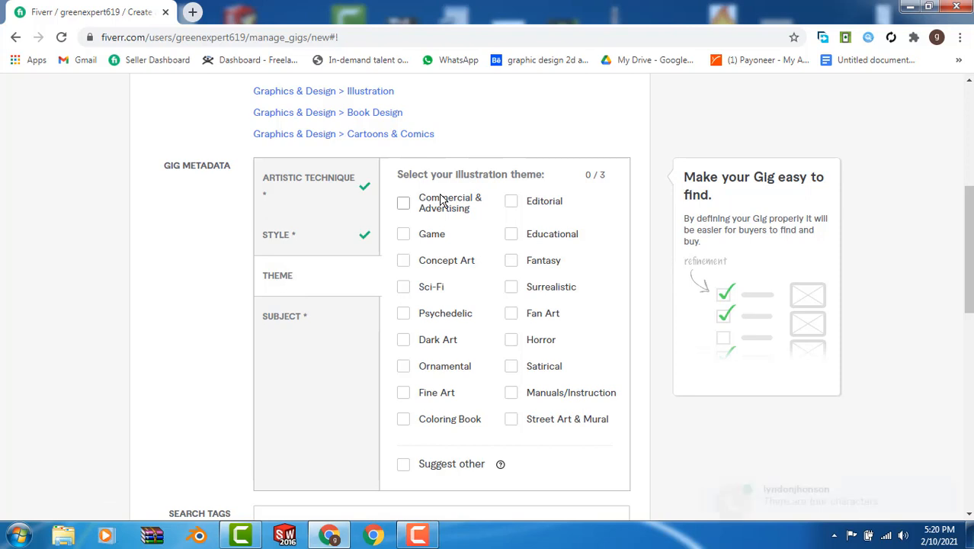
{"action": "left_click", "coordinate": [406, 395]}
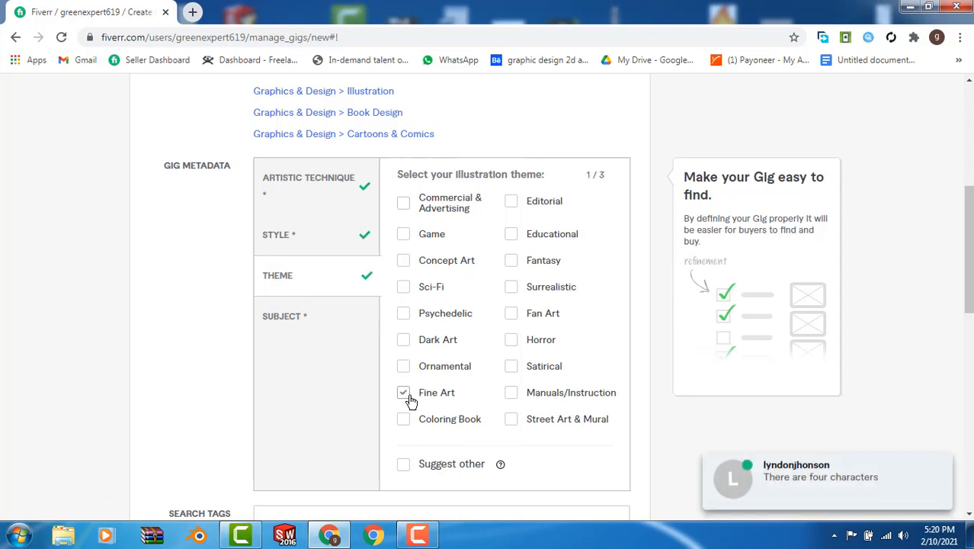
- Select Animals, Lifestyle and Nature as the illustration subjects in the gig metadata
{"action": "left_click", "coordinate": [290, 315]}
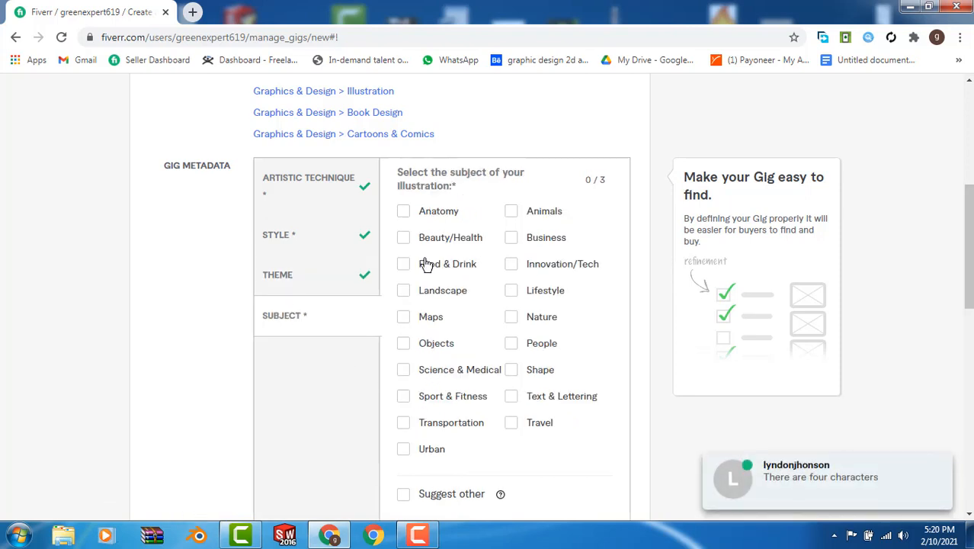
{"action": "left_click", "coordinate": [513, 214]}
{"action": "left_click", "coordinate": [512, 293]}
{"action": "left_click", "coordinate": [511, 318]}
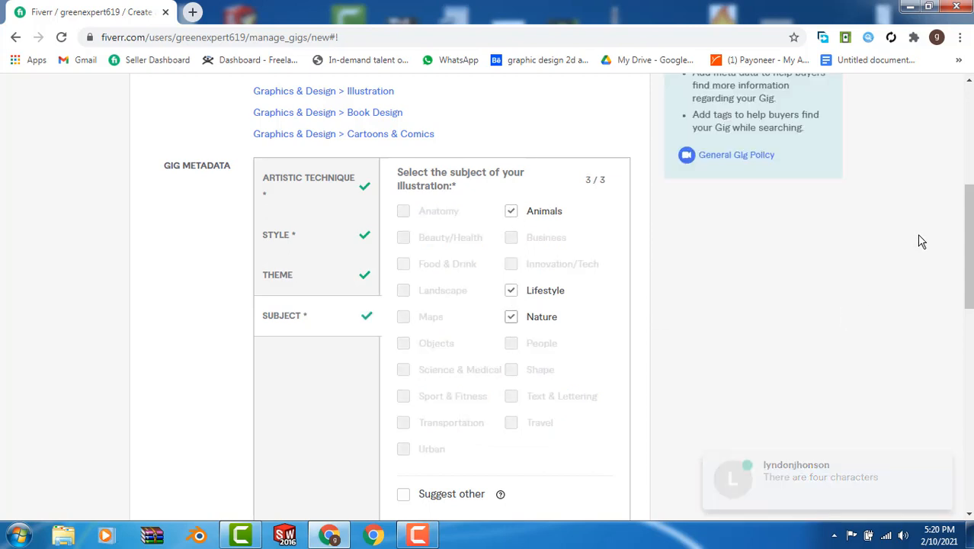
- Add the suggested search tag "children illustration" and the tag "illustration" to the gig
{"action": "left_click_drag", "start_coordinate": [967, 232], "coordinate": [969, 326]}
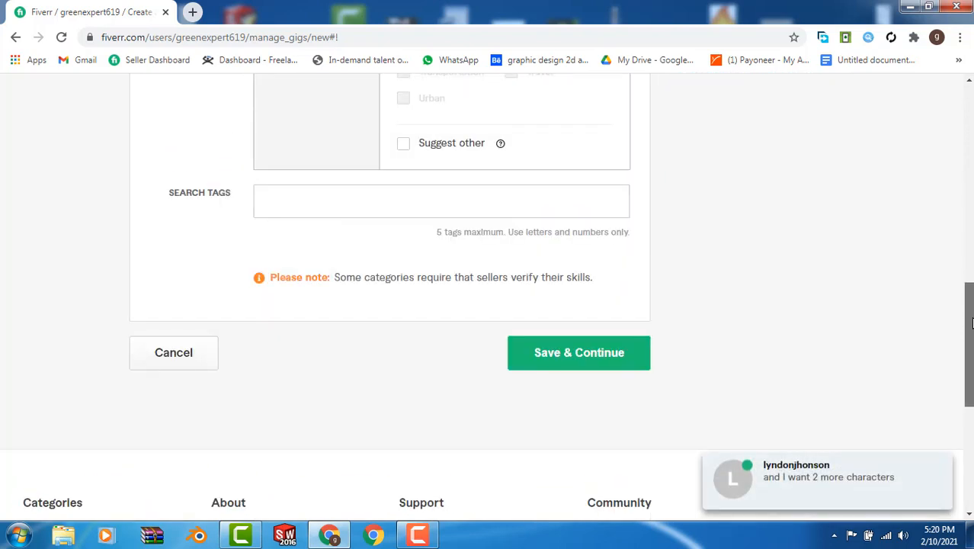
{"action": "left_click", "coordinate": [371, 197]}
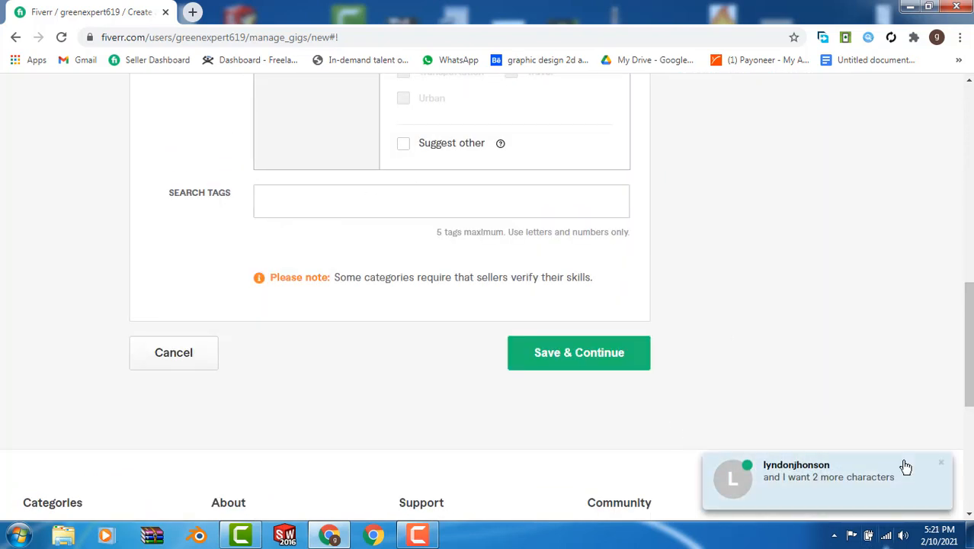
{"action": "left_click", "coordinate": [345, 197]}
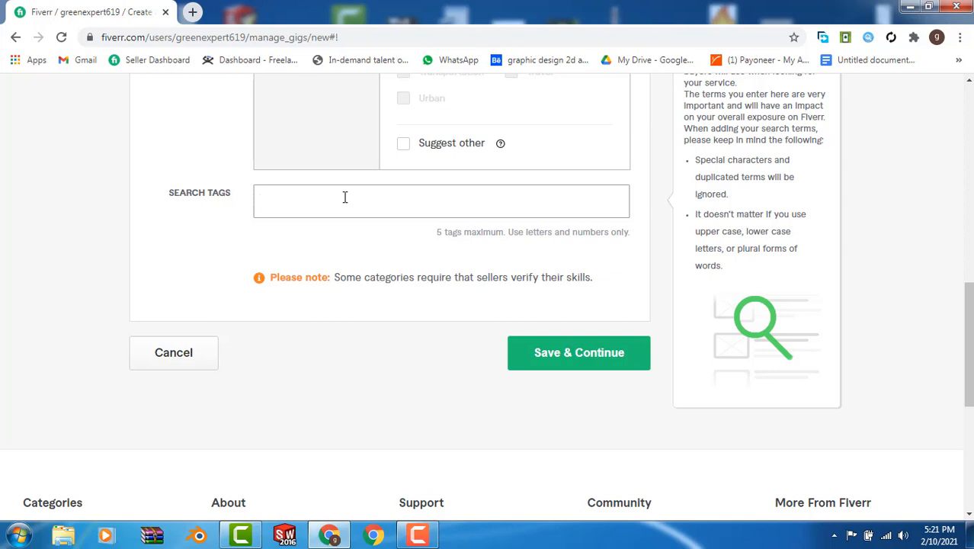
{"action": "type", "text": "illustration"}
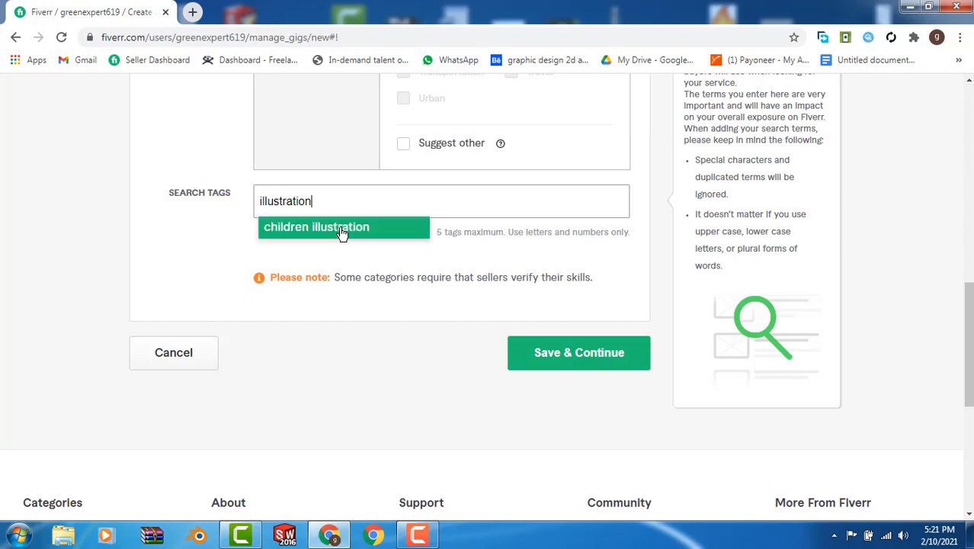
{"action": "left_click", "coordinate": [337, 224]}
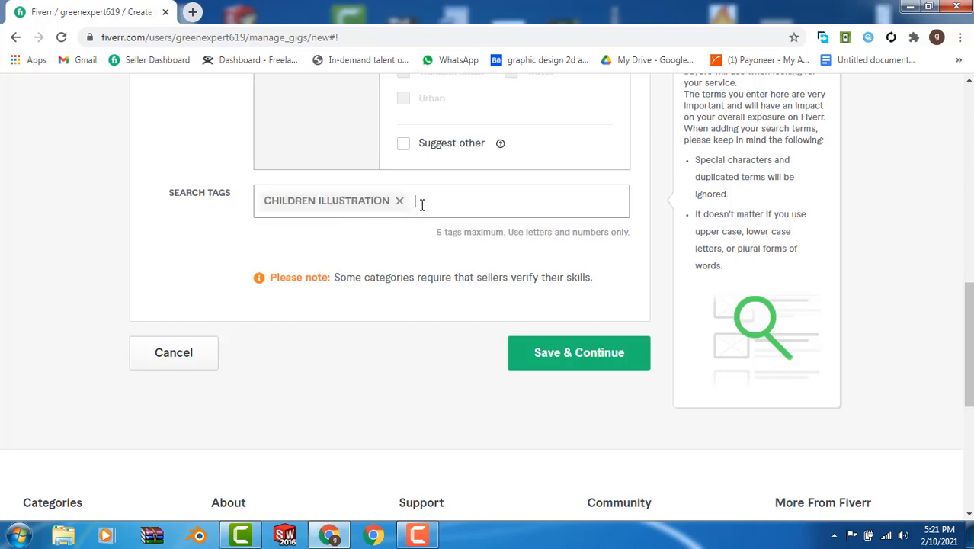
{"action": "type", "text": "illustration"}
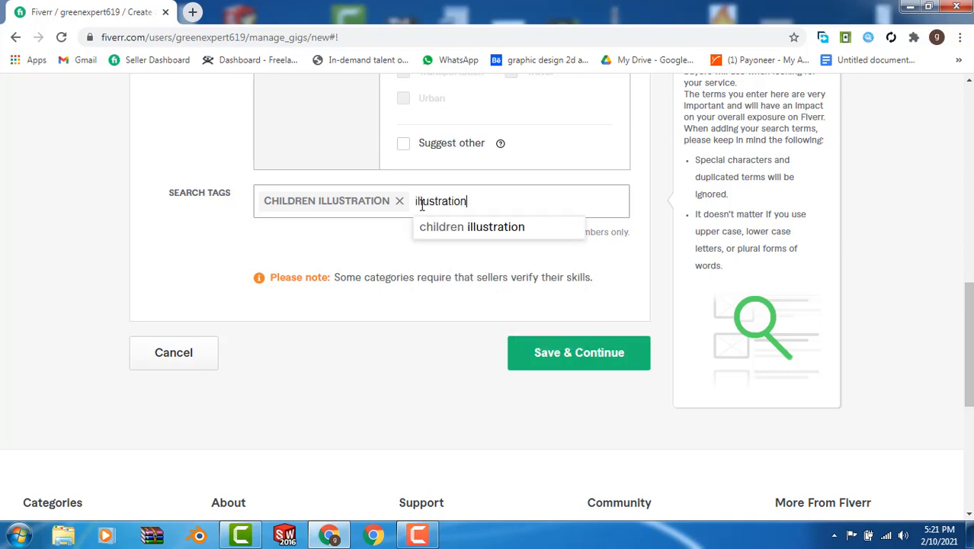
{"action": "key", "text": "Return"}
- Add the search tags "graphic designing", "graphics" and "children book", and try to save the gig overview
{"action": "type", "text": "gr"}
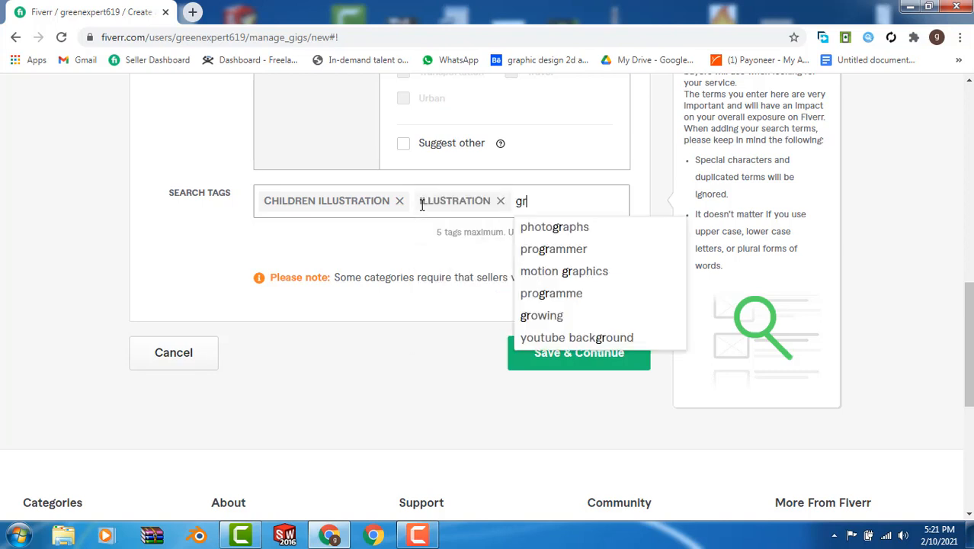
{"action": "type", "text": "aphic designing"}
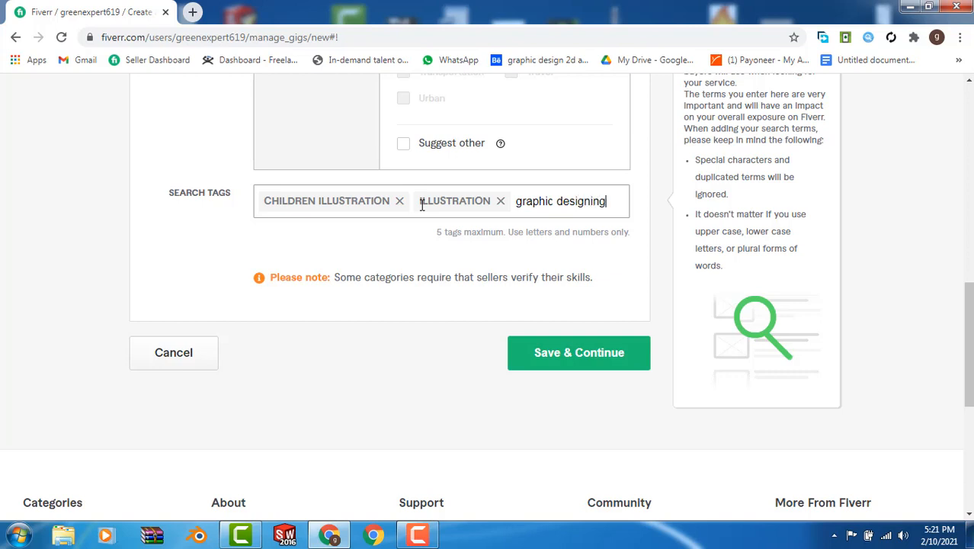
{"action": "key", "text": "Return"}
{"action": "type", "text": "graphics"}
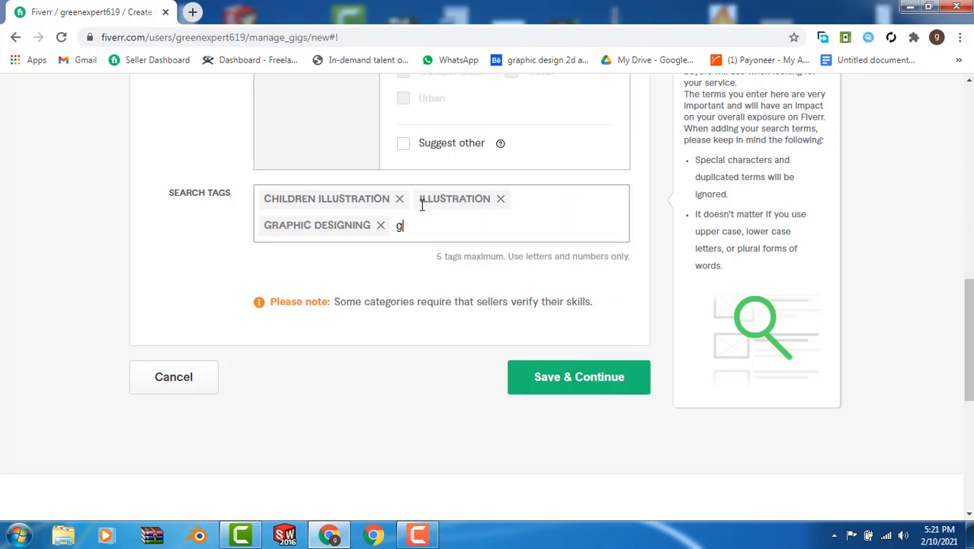
{"action": "key", "text": "Return"}
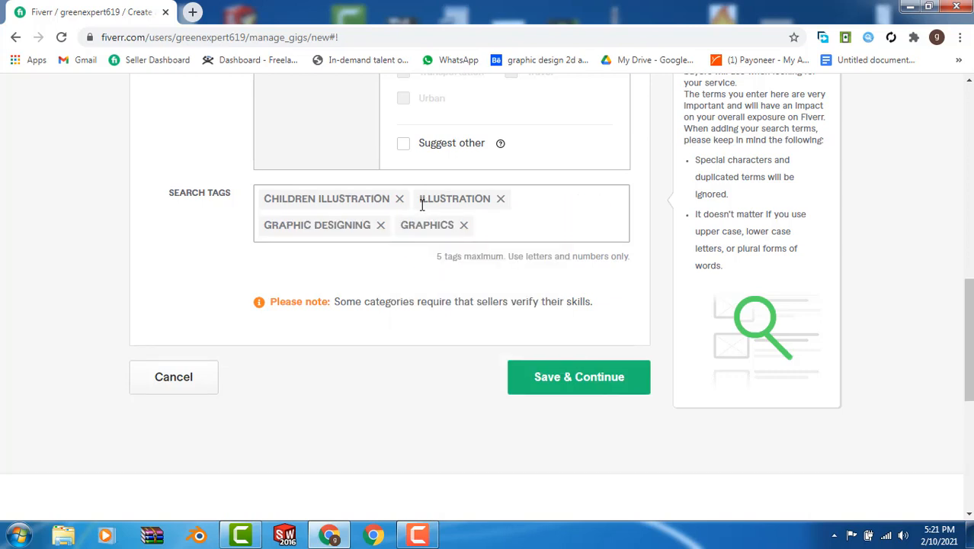
{"action": "type", "text": "chil"}
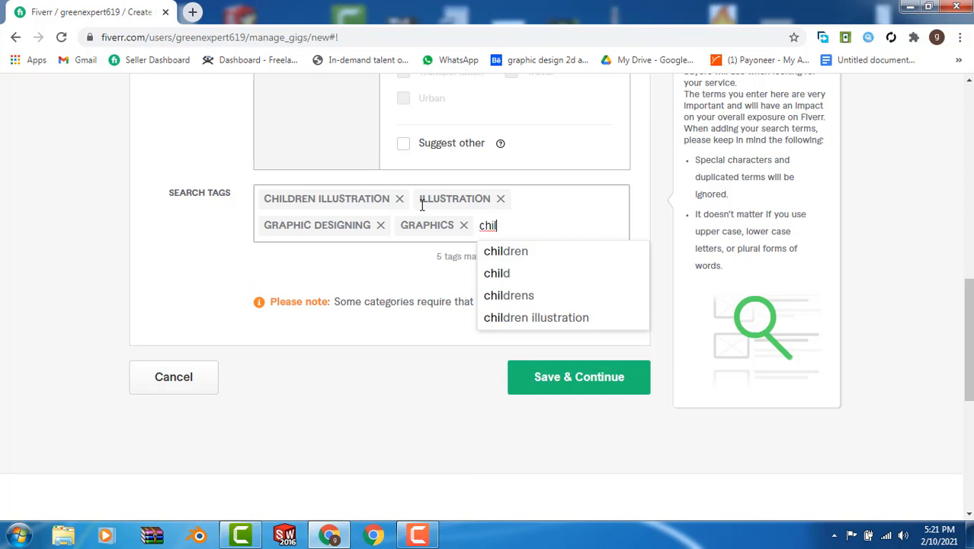
{"action": "type", "text": "dren book"}
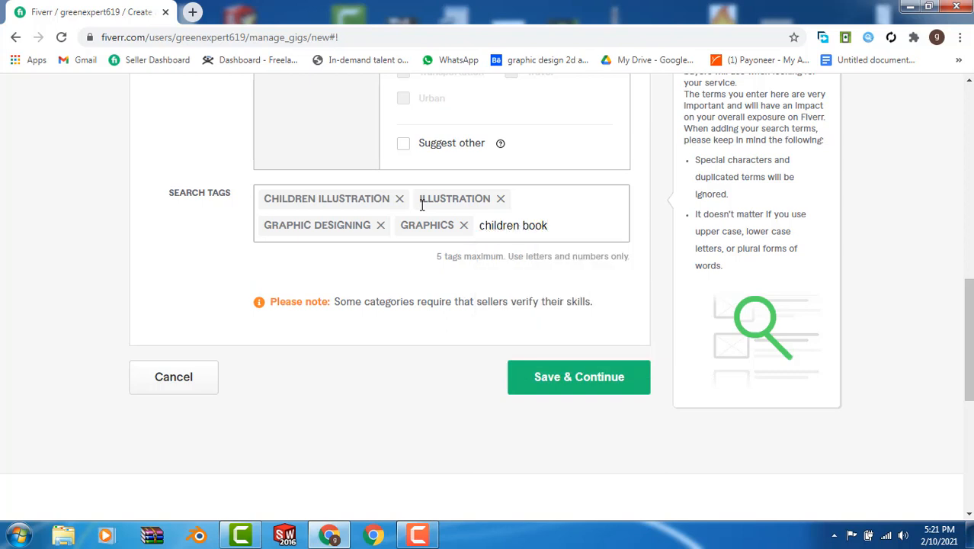
{"action": "key", "text": "Return"}
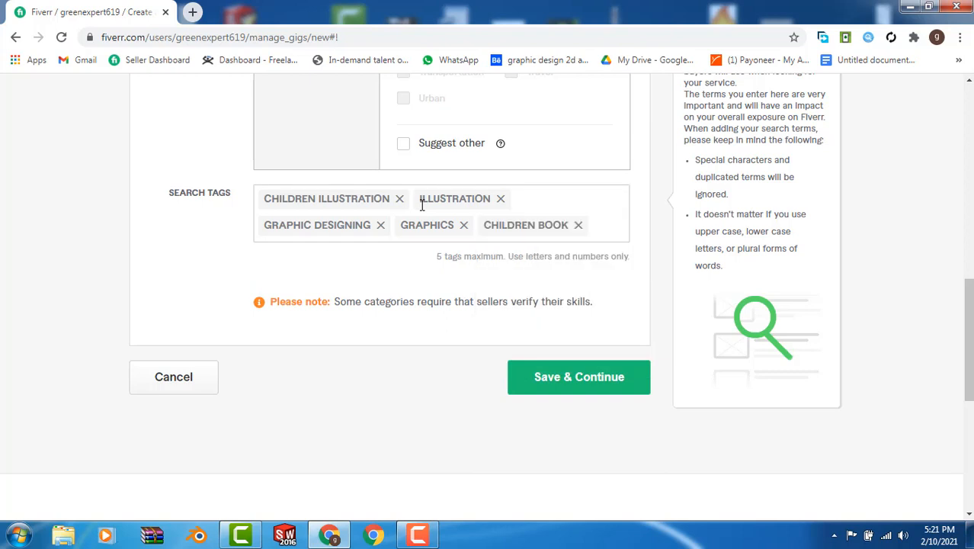
{"action": "left_click", "coordinate": [554, 378]}
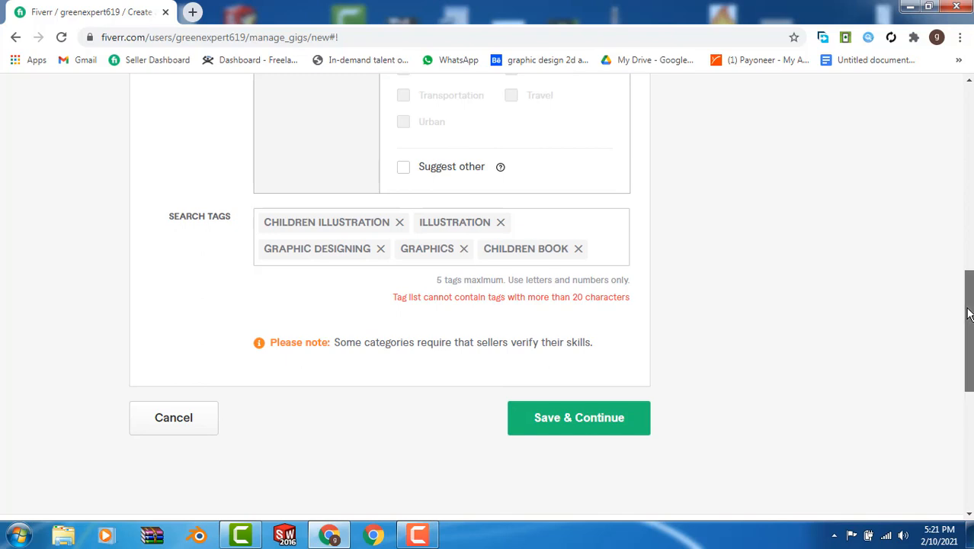
- Replace the "children illustration" search tag with the suggested "children" tag, and save the overview to continue to pricing
{"action": "left_click_drag", "start_coordinate": [969, 313], "coordinate": [969, 305]}
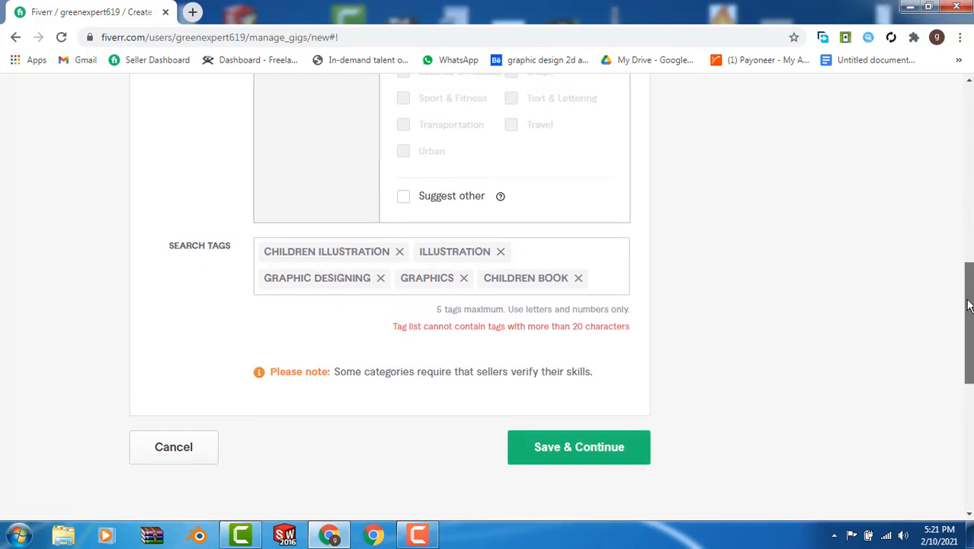
{"action": "left_click", "coordinate": [398, 255]}
{"action": "left_click", "coordinate": [421, 292]}
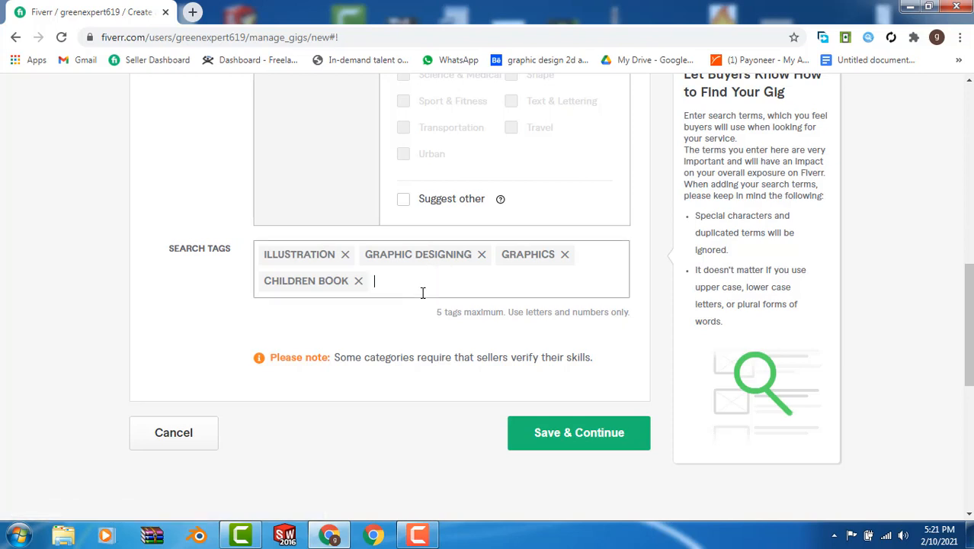
{"action": "type", "text": "chil"}
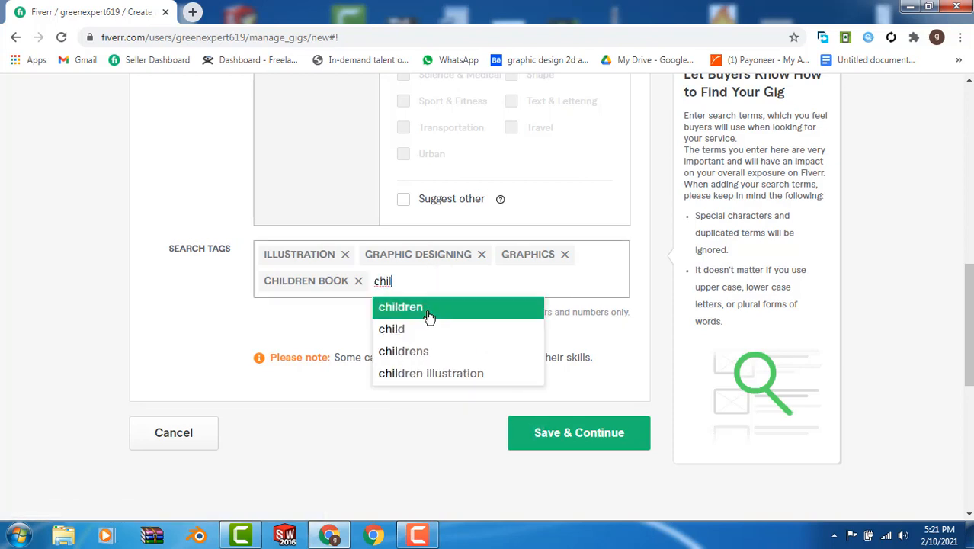
{"action": "left_click", "coordinate": [427, 317]}
{"action": "left_click", "coordinate": [577, 432]}
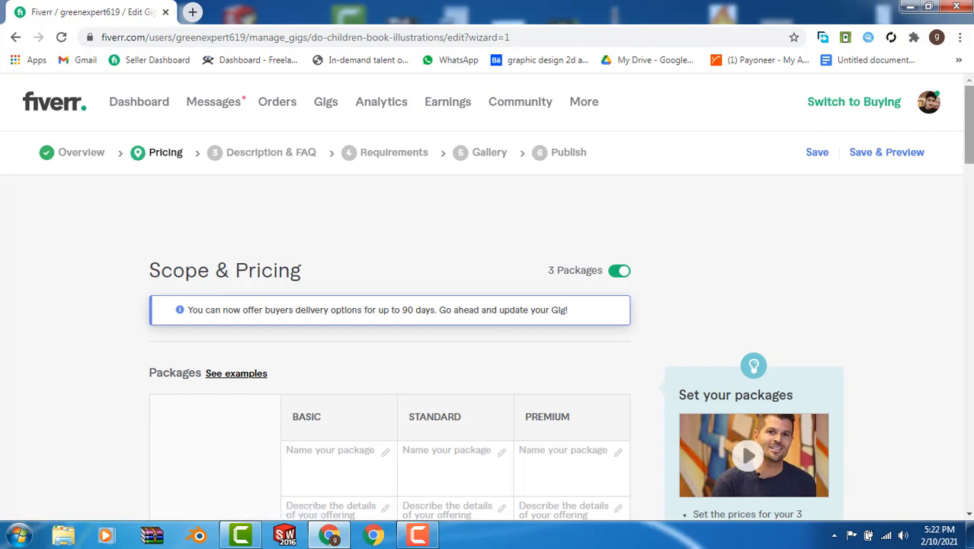
- Name the Basic package "1 illustration" and describe it as one simple illustration in this package
{"action": "scroll", "coordinate": [969, 141], "scroll_direction": "down", "scroll_amount": 3}
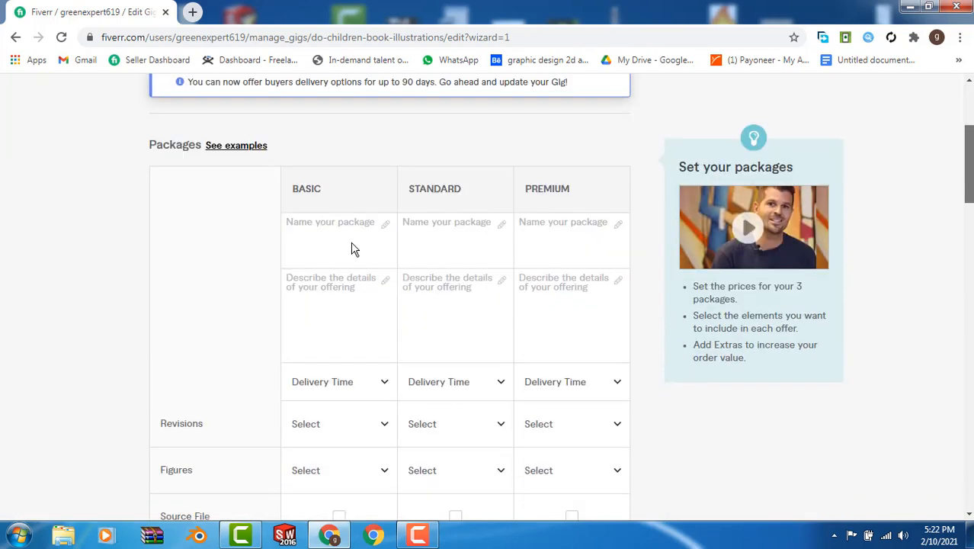
{"action": "left_click", "coordinate": [330, 220]}
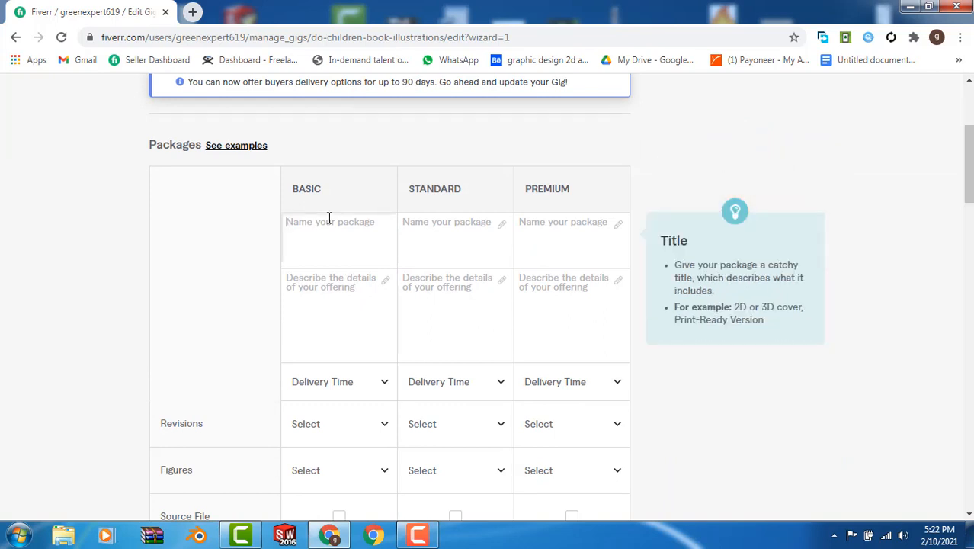
{"action": "type", "text": "1 illustration"}
{"action": "left_click", "coordinate": [321, 293]}
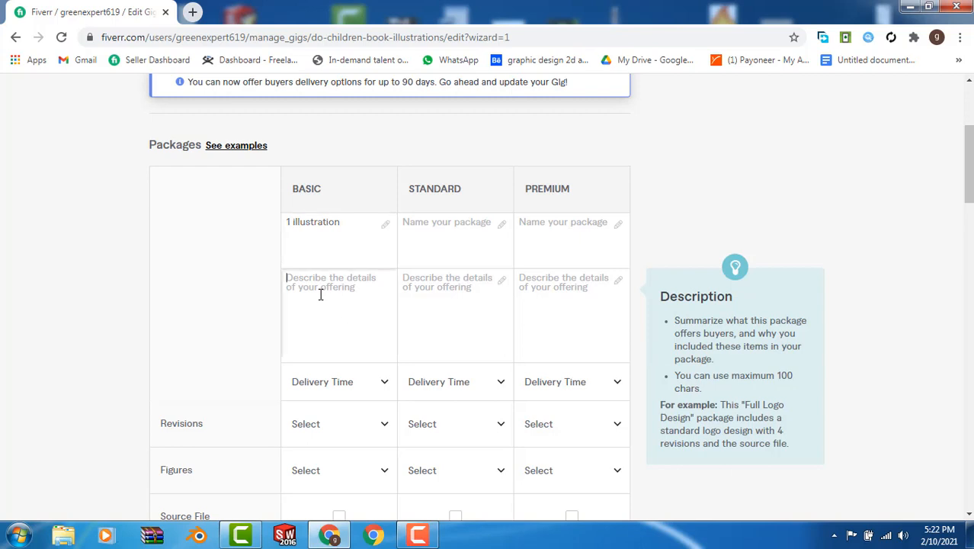
{"action": "type", "text": "i will do"}
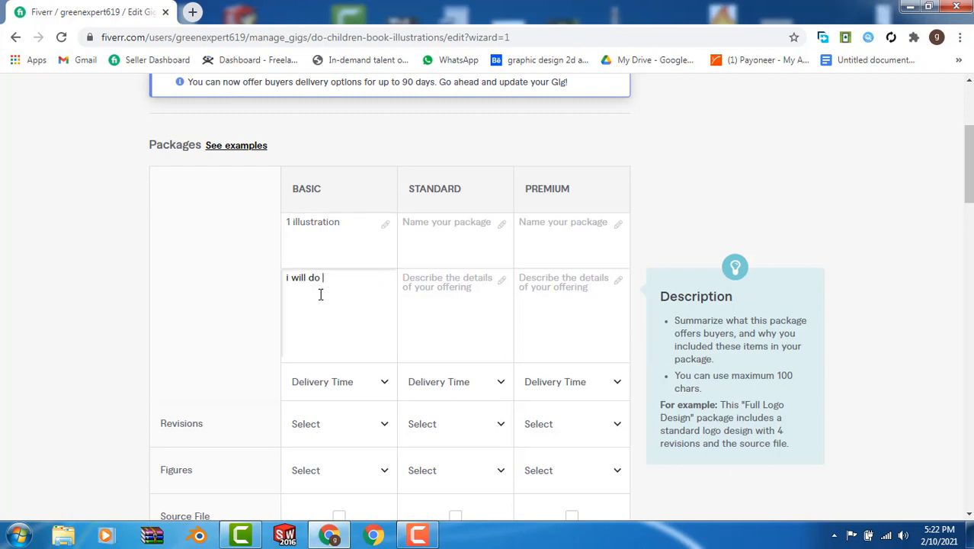
{"action": "type", "text": " one simple illustration in this pakcage"}
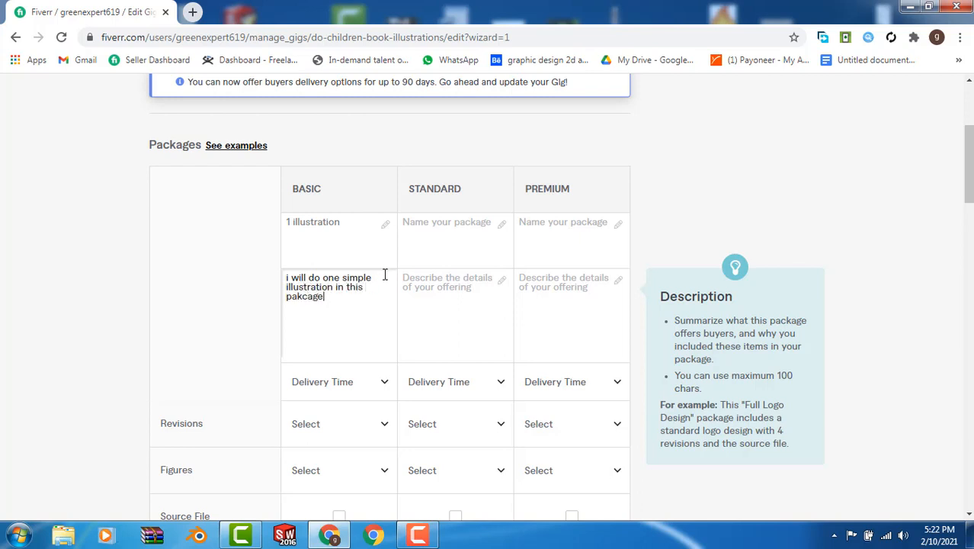
- Correct the misspelled last word of the Basic package description to "package"
{"action": "left_click", "coordinate": [429, 250]}
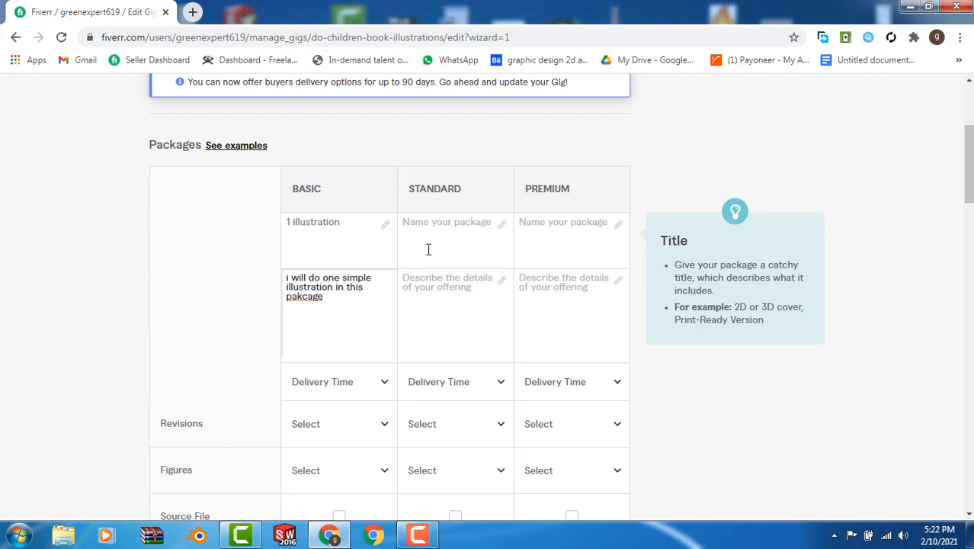
{"action": "left_click", "coordinate": [311, 284]}
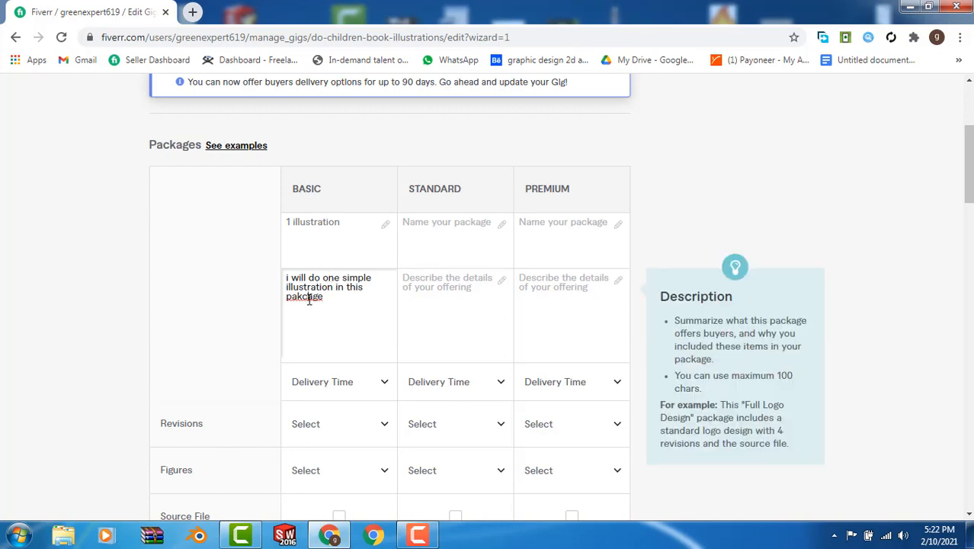
{"action": "right_click", "coordinate": [309, 300]}
{"action": "left_click", "coordinate": [331, 308]}
- Name the Standard package "2 illustration" and enter "i will do 2 illustration" as its description
{"action": "left_click", "coordinate": [436, 232]}
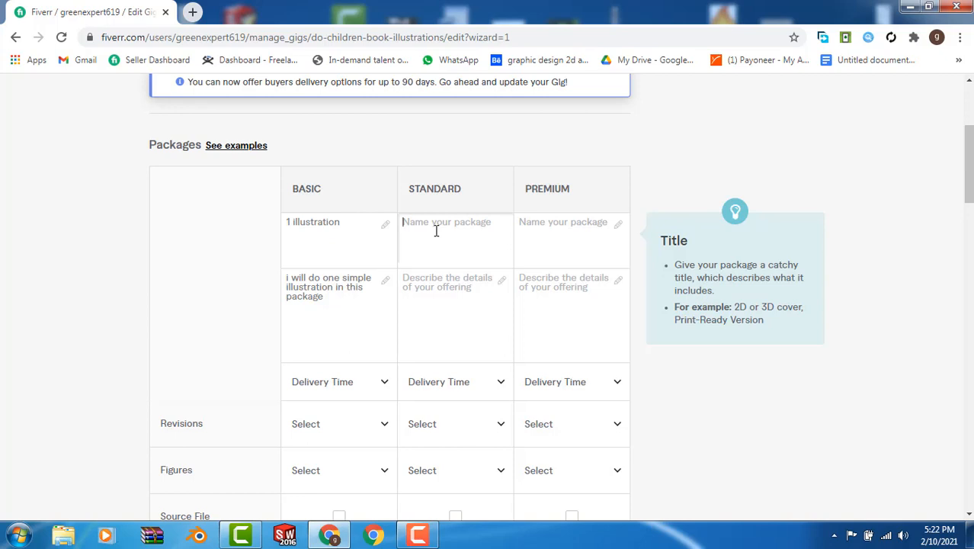
{"action": "type", "text": "2 illustration"}
{"action": "left_click", "coordinate": [446, 299]}
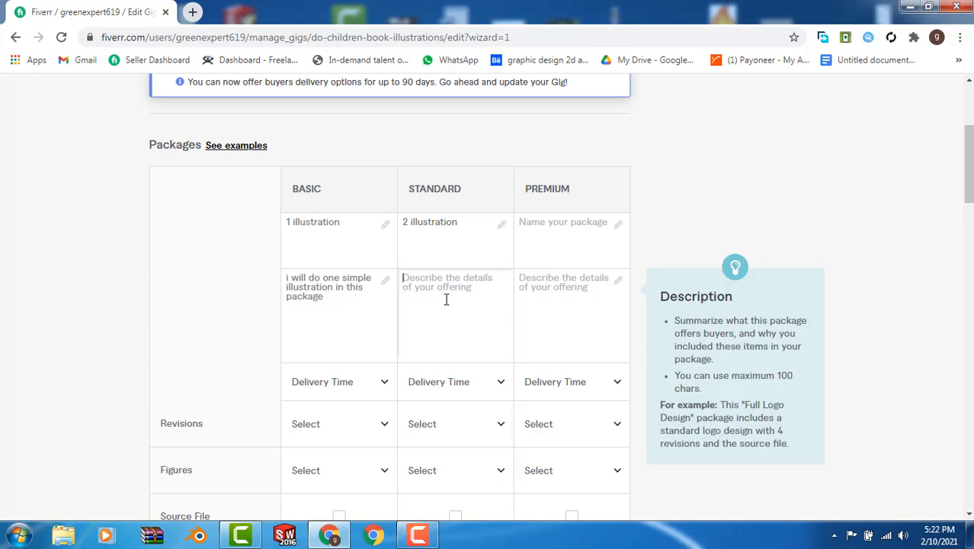
{"action": "type", "text": "i will do 2 illustration"}
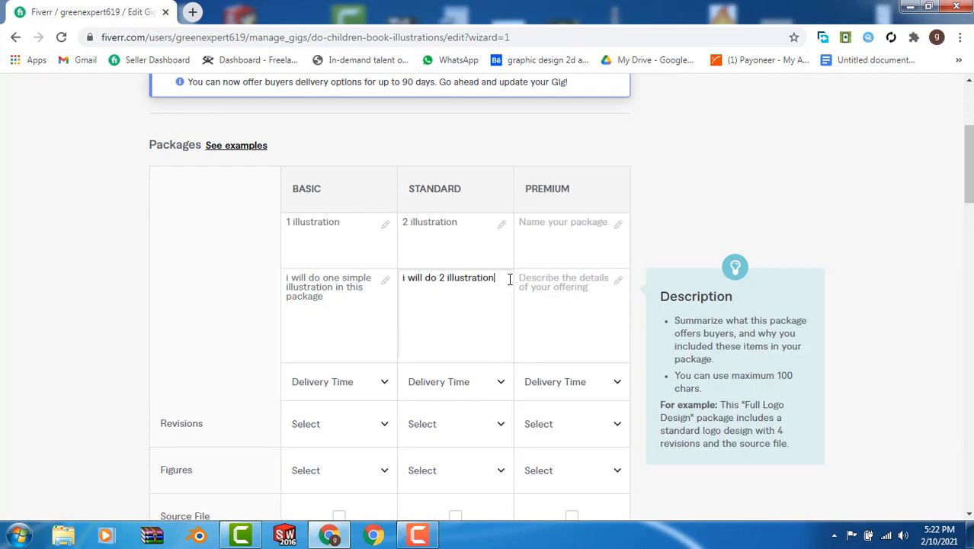
- Name the Premium package "high quality" and describe it as "will do high quality graphic work"
{"action": "left_click", "coordinate": [553, 256]}
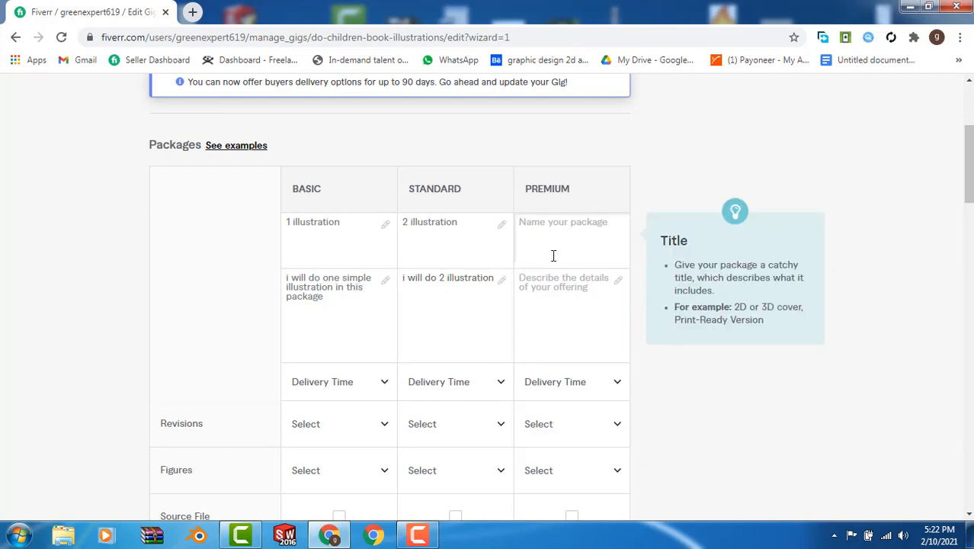
{"action": "type", "text": "high quality"}
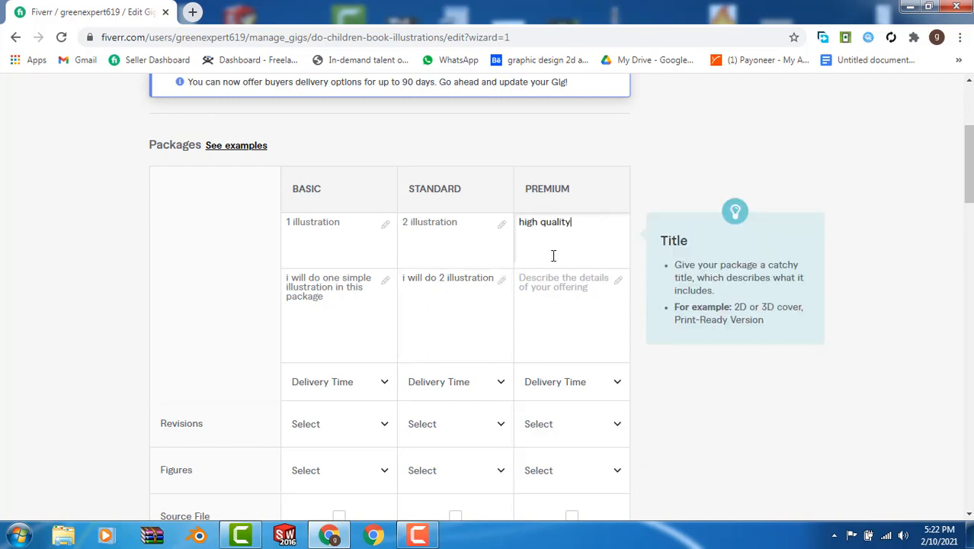
{"action": "left_click", "coordinate": [558, 299]}
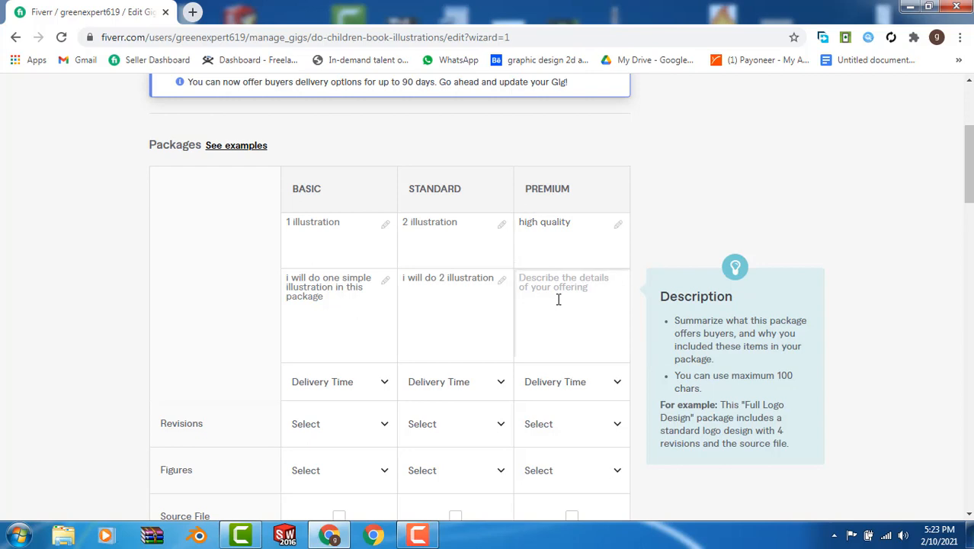
{"action": "type", "text": "will do high qual"}
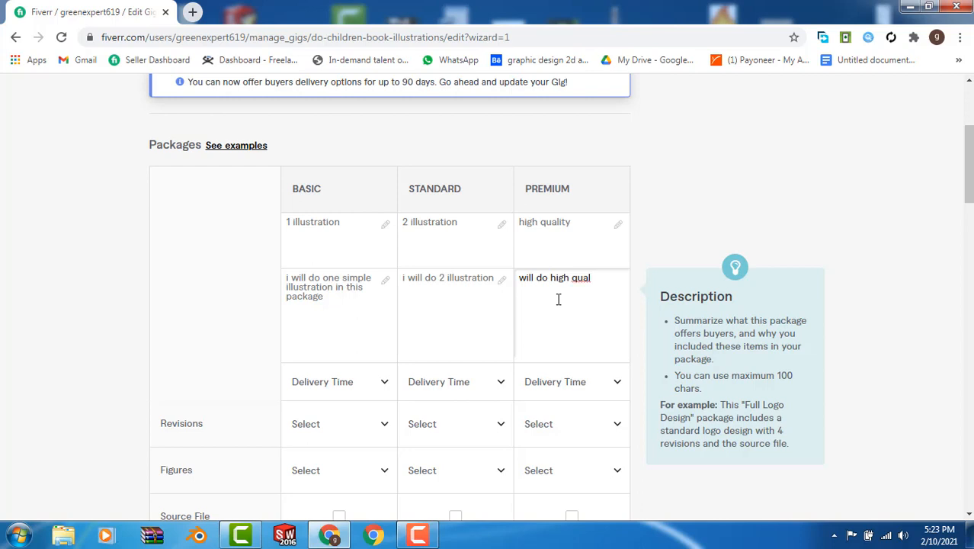
{"action": "type", "text": "ity graphic work"}
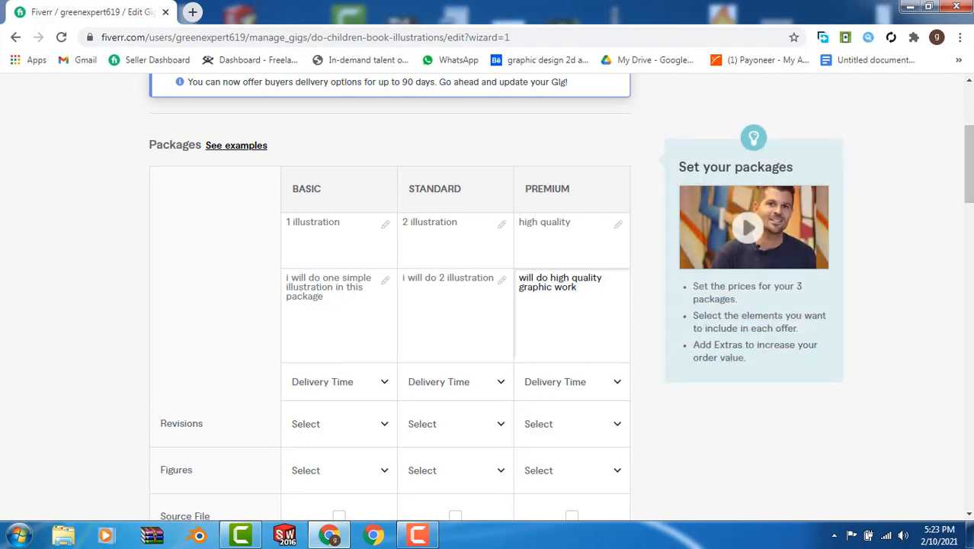
- Set the Basic package's delivery time to 1 day
{"action": "left_click_drag", "start_coordinate": [970, 179], "coordinate": [970, 208]}
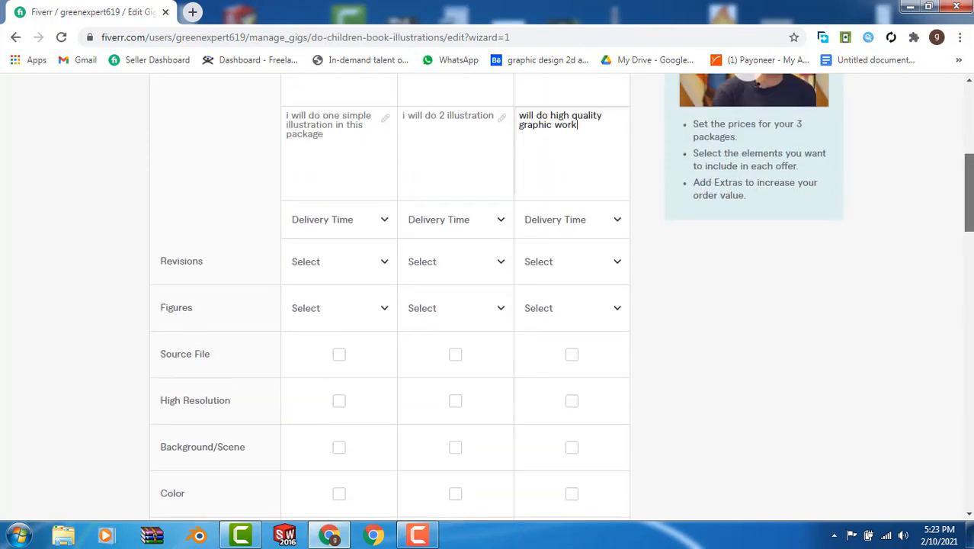
{"action": "left_click", "coordinate": [380, 221]}
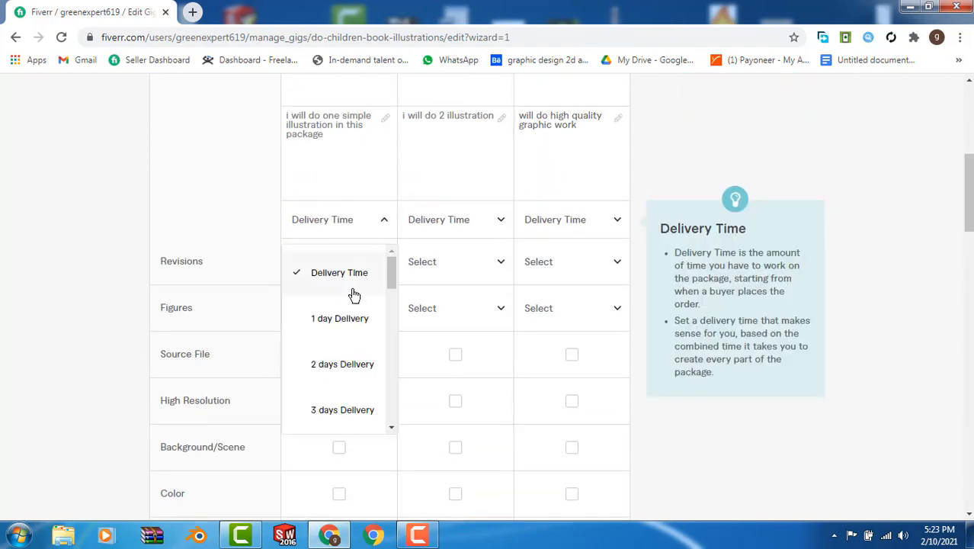
{"action": "left_click", "coordinate": [339, 318]}
- Set the number of revisions to 2 for the Standard package and 4 for the Premium package
{"action": "left_click", "coordinate": [461, 267]}
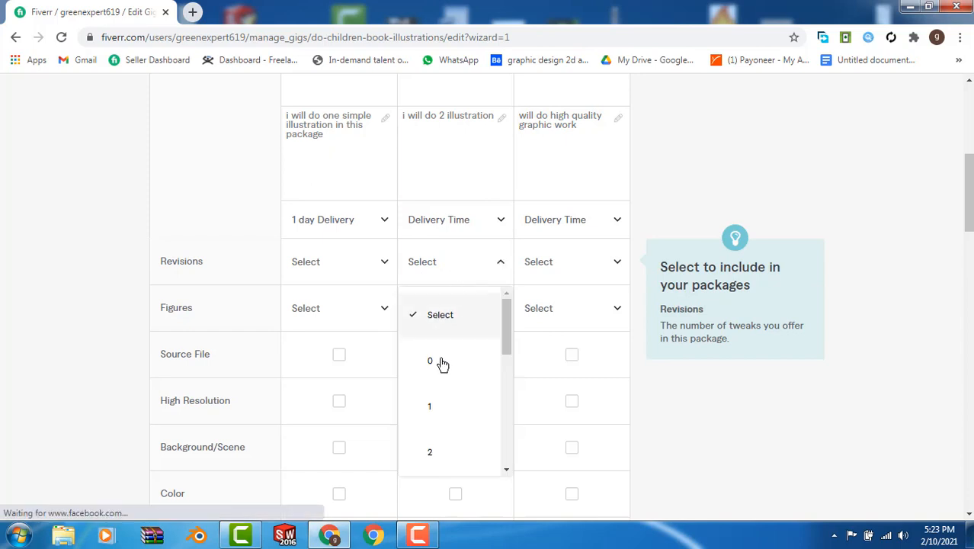
{"action": "left_click", "coordinate": [435, 418]}
{"action": "left_click", "coordinate": [497, 263]}
{"action": "left_click", "coordinate": [433, 450]}
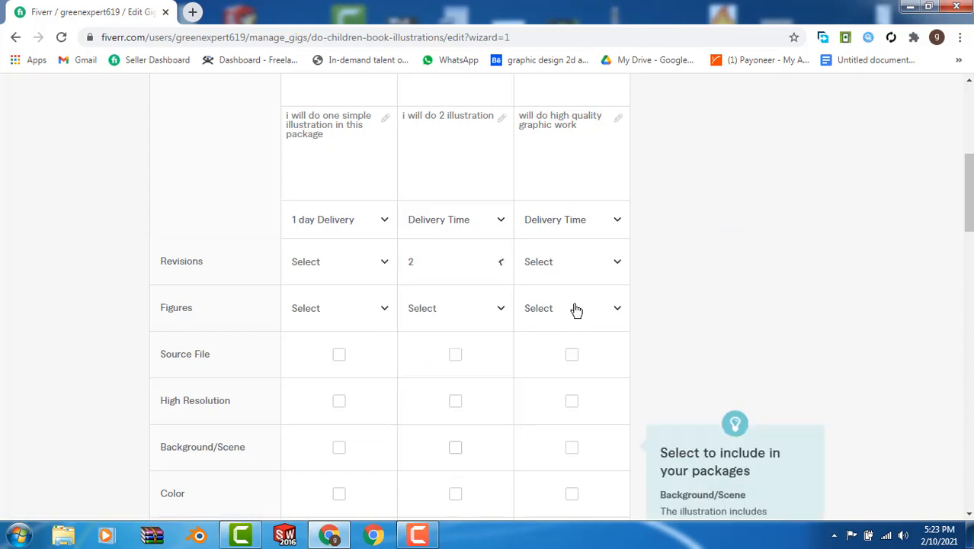
{"action": "left_click", "coordinate": [602, 273]}
{"action": "left_click_drag", "start_coordinate": [620, 325], "coordinate": [621, 365]}
{"action": "left_click", "coordinate": [551, 434]}
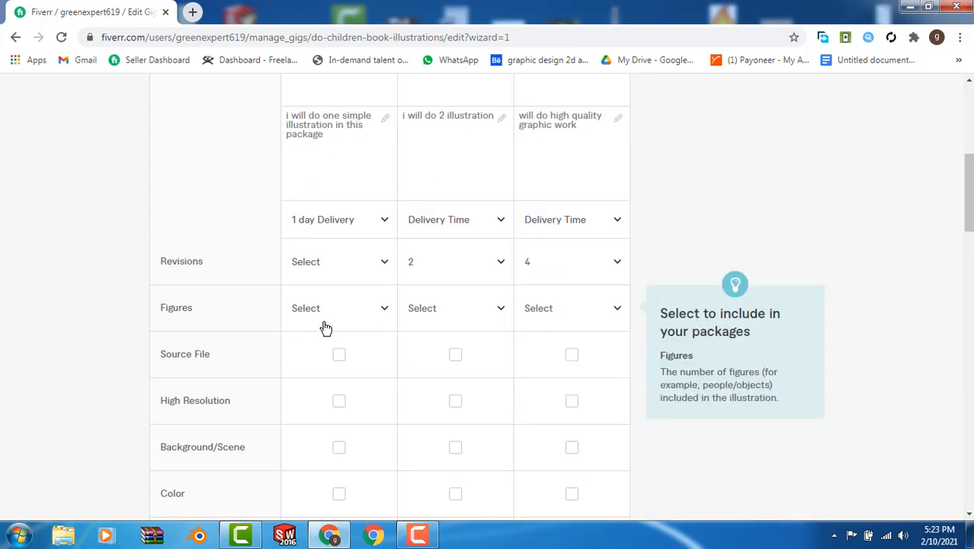
- Set the number of figures to 1 for Basic, 2 for Standard and 1 for Premium
{"action": "left_click", "coordinate": [378, 309]}
{"action": "left_click", "coordinate": [358, 169]}
{"action": "left_click", "coordinate": [482, 307]}
{"action": "left_click", "coordinate": [451, 221]}
{"action": "left_click", "coordinate": [574, 302]}
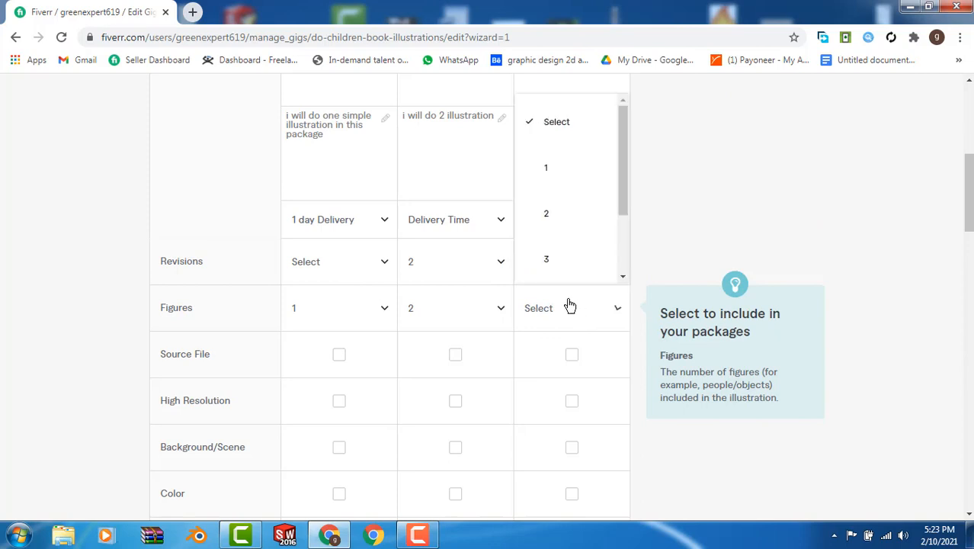
{"action": "left_click", "coordinate": [561, 187]}
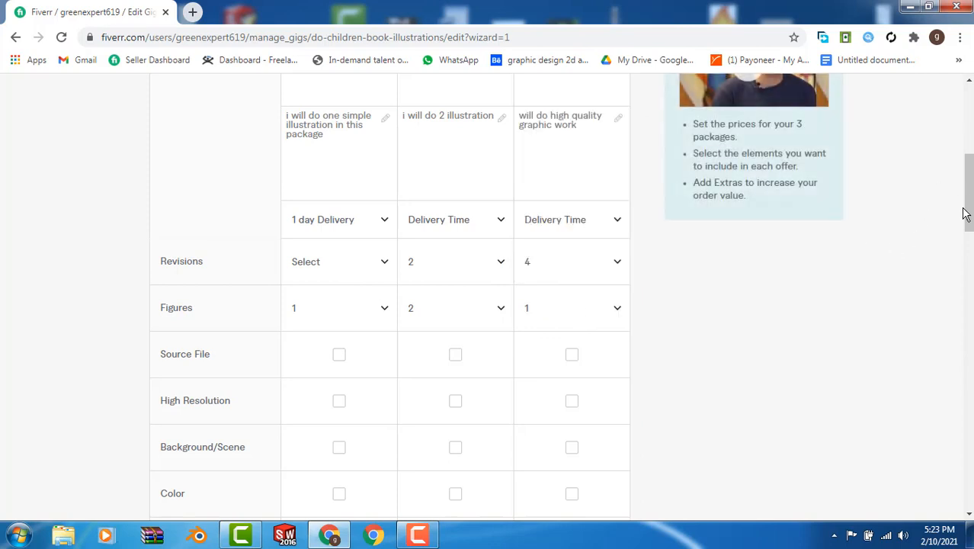
- Include Source File and High Resolution in the Basic, Standard and Premium packages
{"action": "scroll", "coordinate": [962, 198], "scroll_direction": "down", "scroll_amount": 3}
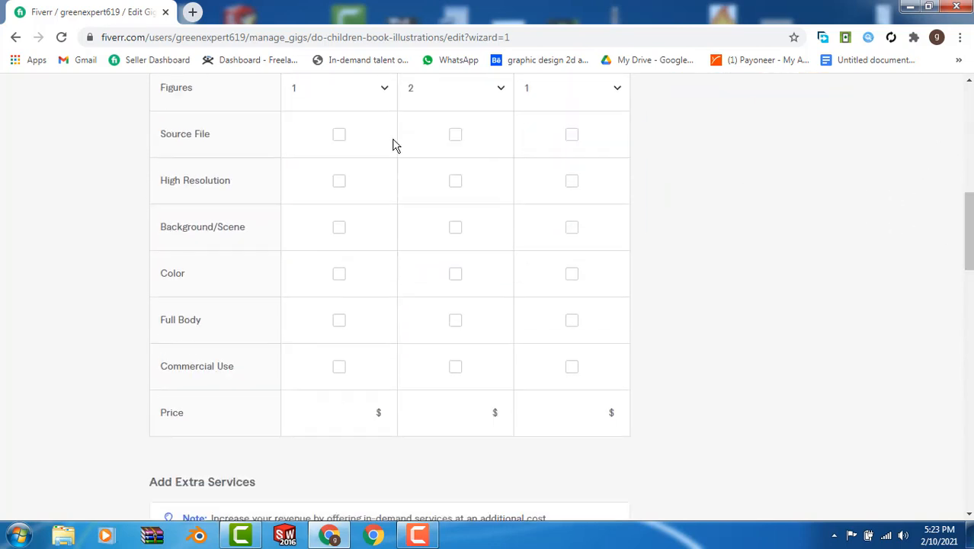
{"action": "left_click", "coordinate": [340, 138]}
{"action": "left_click", "coordinate": [455, 142]}
{"action": "left_click", "coordinate": [570, 136]}
{"action": "left_click", "coordinate": [572, 183]}
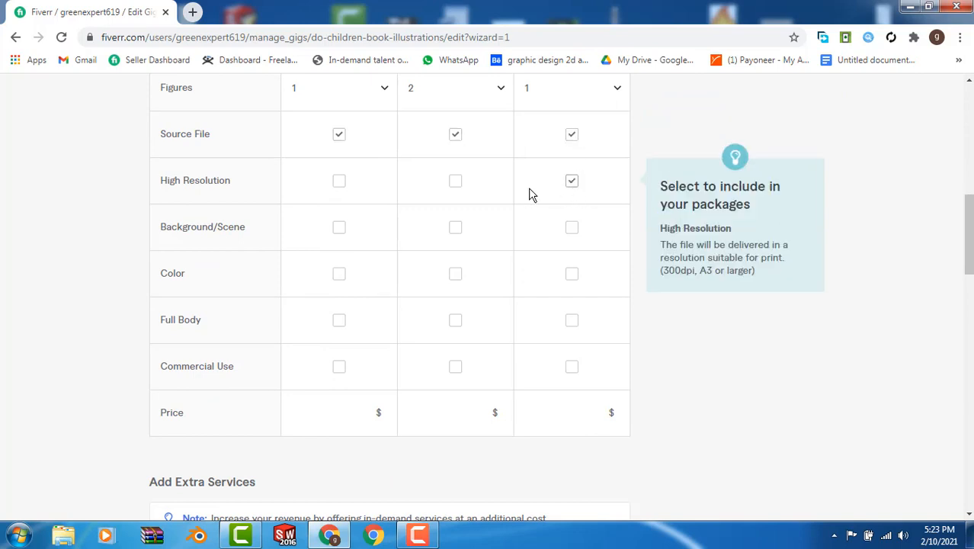
{"action": "left_click", "coordinate": [455, 183]}
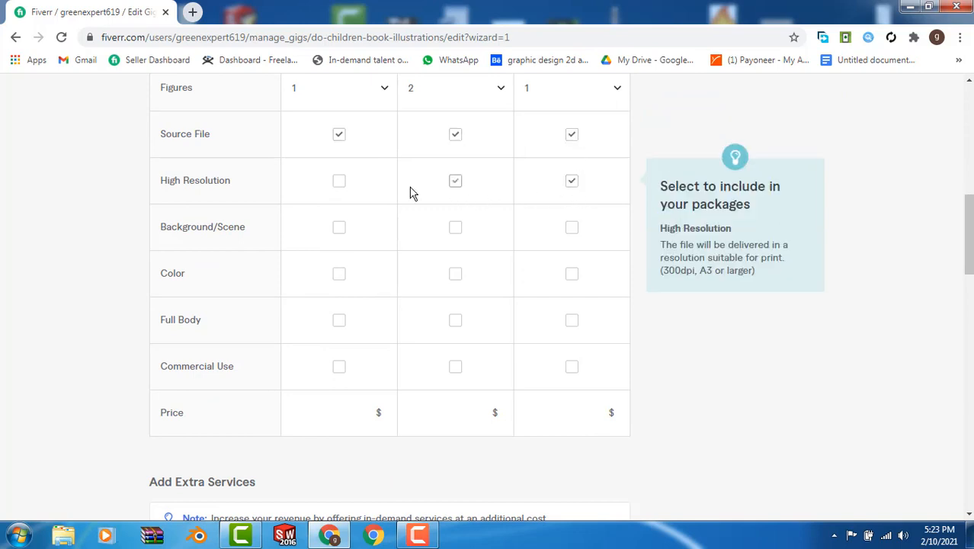
{"action": "left_click", "coordinate": [339, 182]}
- Include Background/Scene and Color in all three packages
{"action": "left_click", "coordinate": [339, 229]}
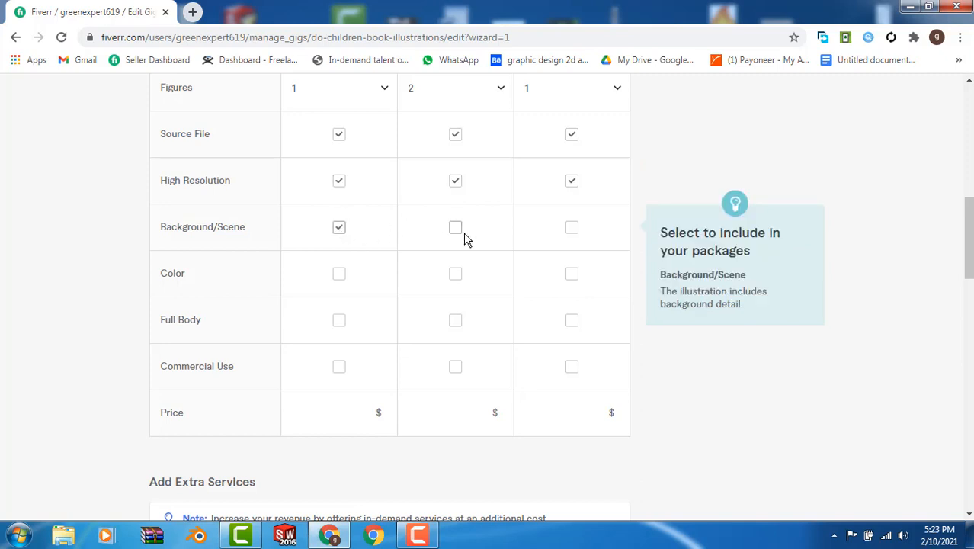
{"action": "left_click", "coordinate": [456, 228]}
{"action": "left_click", "coordinate": [573, 230]}
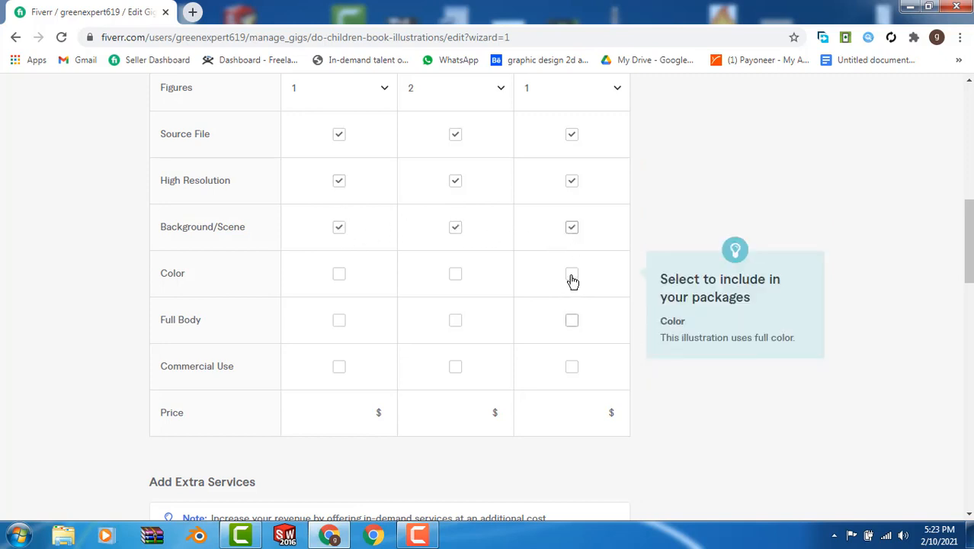
{"action": "left_click", "coordinate": [572, 276]}
{"action": "left_click", "coordinate": [455, 278]}
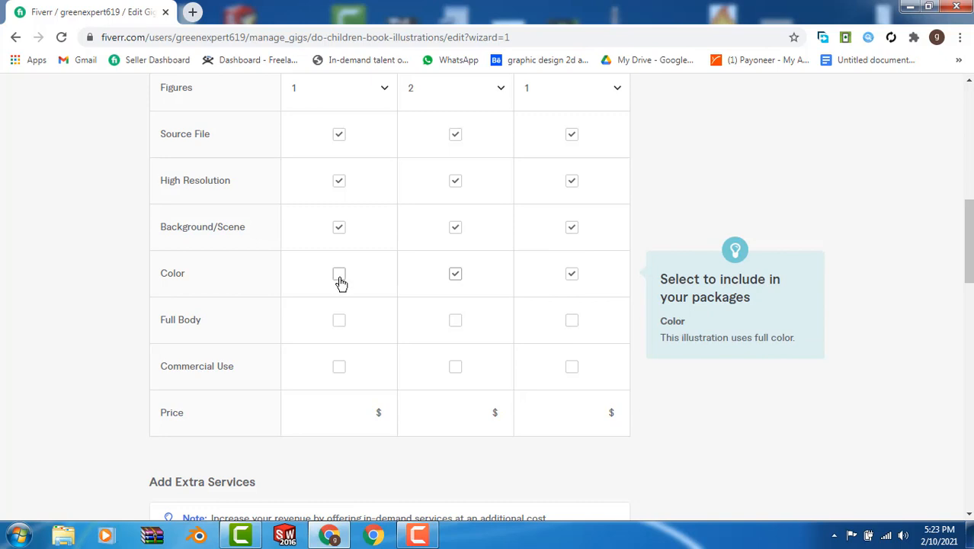
{"action": "left_click", "coordinate": [339, 275]}
- Include Full Body and Commercial Use in all three packages
{"action": "left_click", "coordinate": [339, 321]}
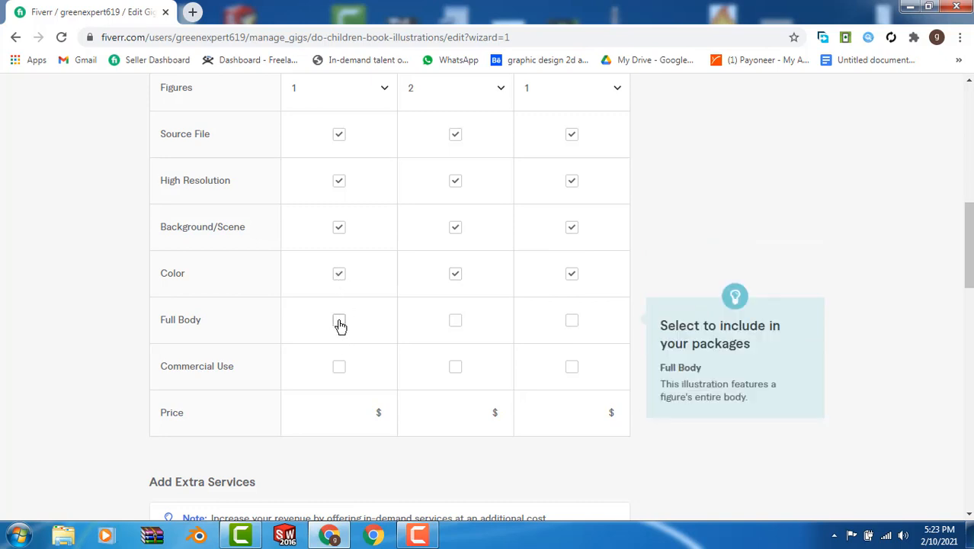
{"action": "left_click", "coordinate": [456, 321]}
{"action": "left_click", "coordinate": [573, 321]}
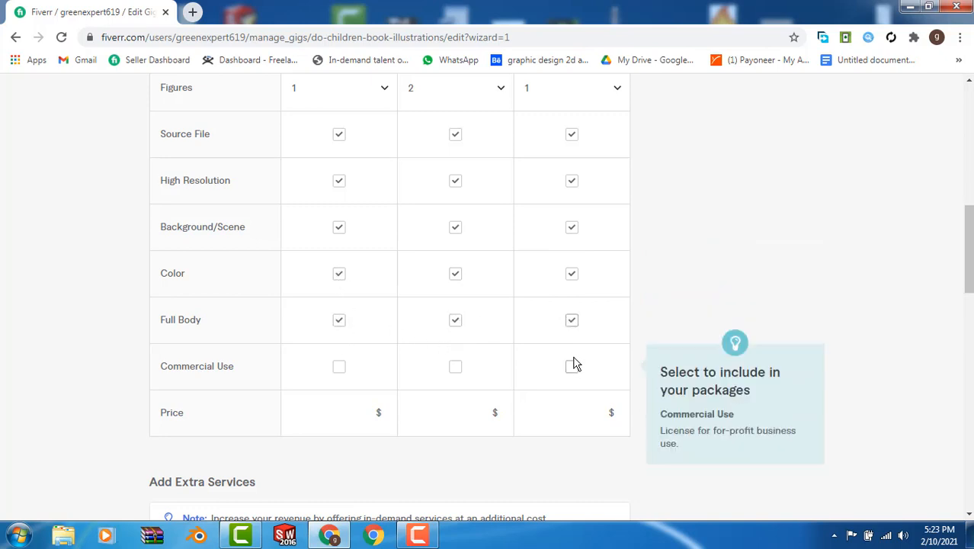
{"action": "left_click", "coordinate": [572, 367]}
{"action": "left_click", "coordinate": [456, 366]}
{"action": "left_click", "coordinate": [338, 369]}
- Price the packages at $5 for Basic, $10 for Standard and $20 for Premium
{"action": "left_click", "coordinate": [353, 418]}
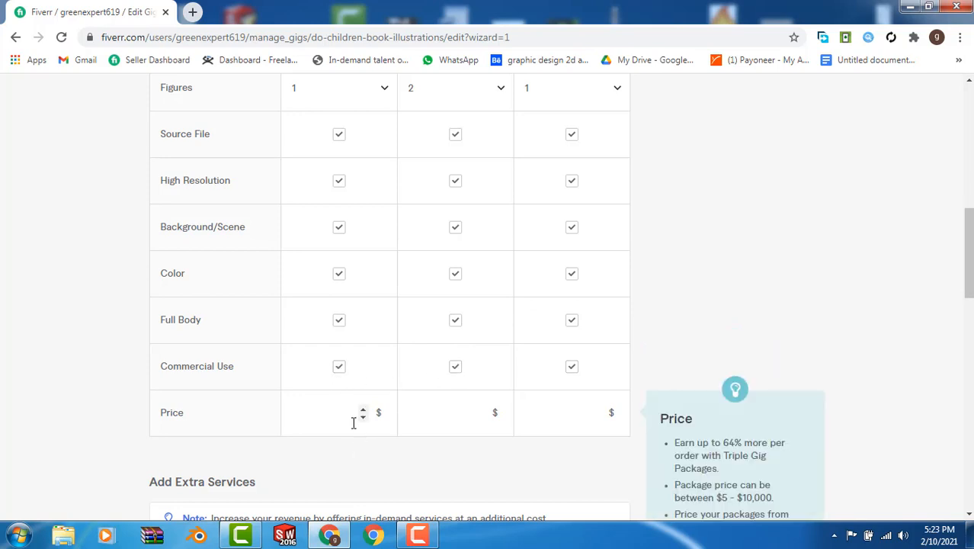
{"action": "left_click", "coordinate": [408, 417]}
{"action": "left_click", "coordinate": [561, 414]}
{"action": "type", "text": "20"}
{"action": "scroll", "coordinate": [560, 418], "scroll_direction": "down", "scroll_amount": 4}
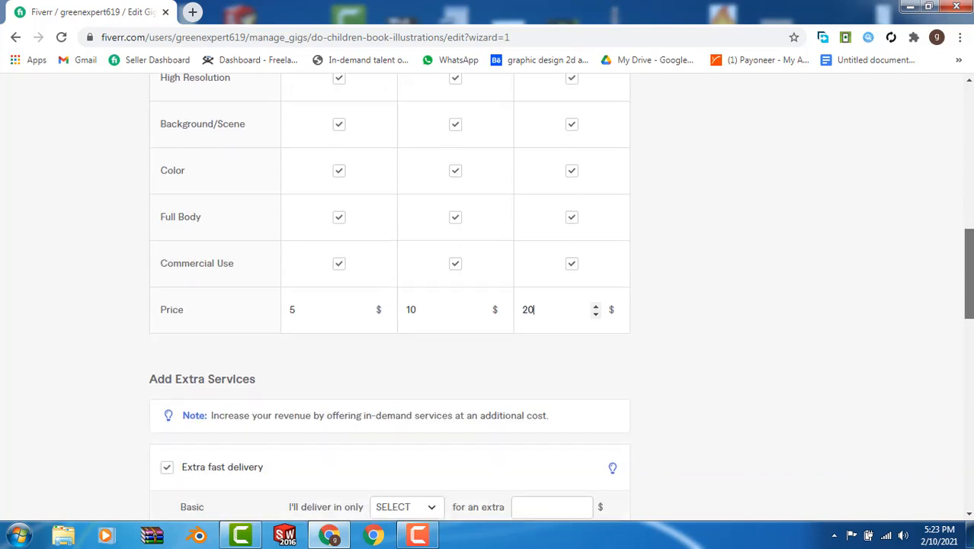
{"action": "scroll", "coordinate": [516, 136], "scroll_direction": "down", "scroll_amount": 2}
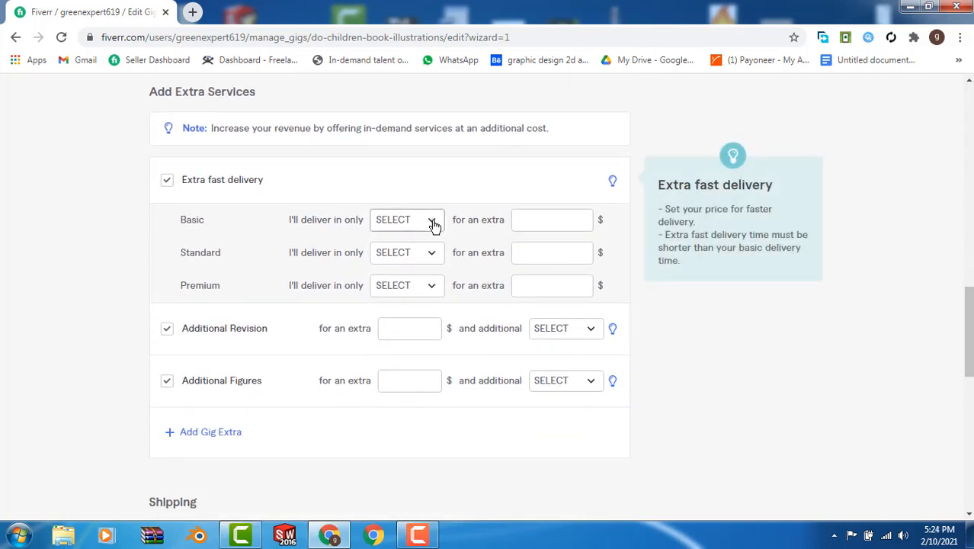
{"action": "scroll", "coordinate": [503, 305], "scroll_direction": "up", "scroll_amount": 8}
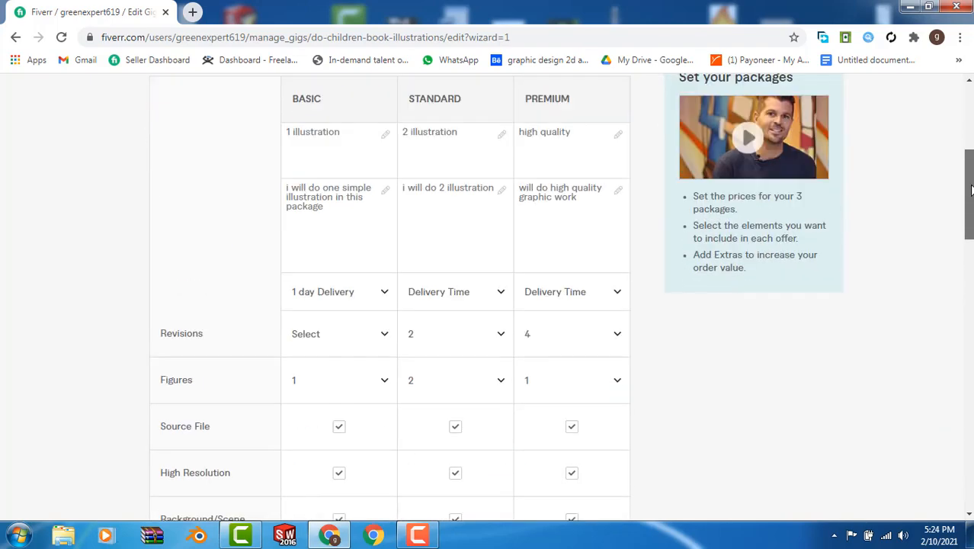
{"action": "scroll", "coordinate": [503, 305], "scroll_direction": "down", "scroll_amount": 2}
{"action": "left_click", "coordinate": [378, 242]}
{"action": "left_click", "coordinate": [378, 242]}
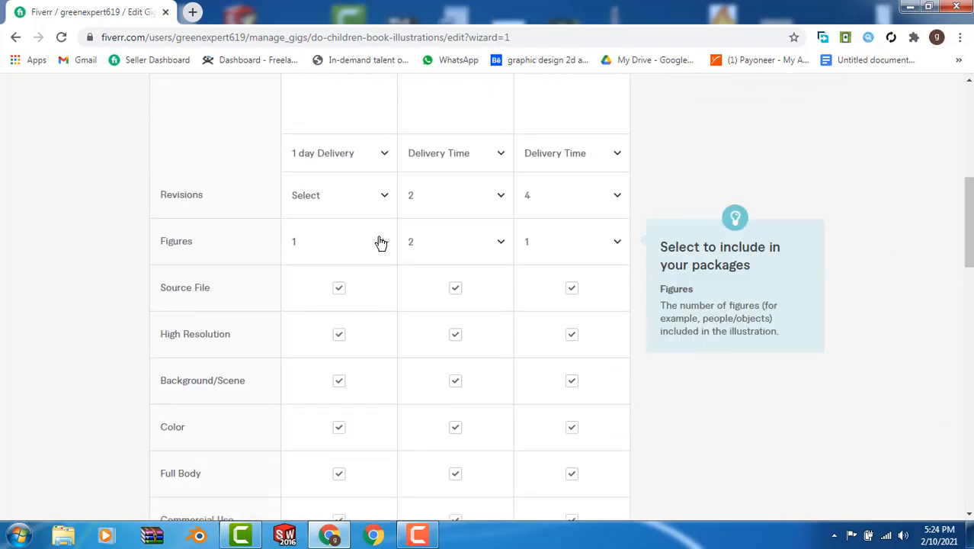
- Set the Basic package's delivery time to 2 days and the Standard package's revisions to 3
{"action": "left_click", "coordinate": [385, 163]}
{"action": "left_click", "coordinate": [332, 301]}
{"action": "left_click", "coordinate": [476, 210]}
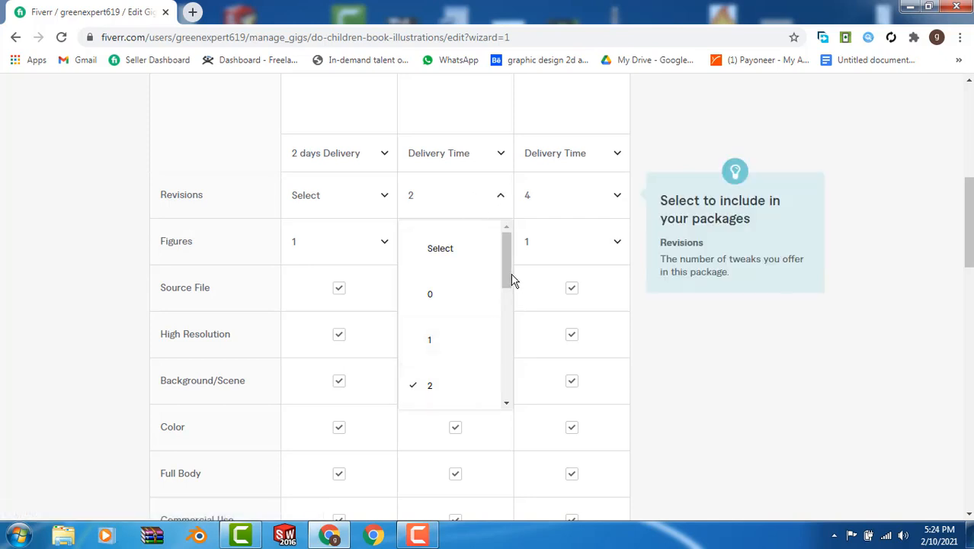
{"action": "left_click_drag", "start_coordinate": [508, 280], "coordinate": [509, 311]}
{"action": "left_click", "coordinate": [453, 348]}
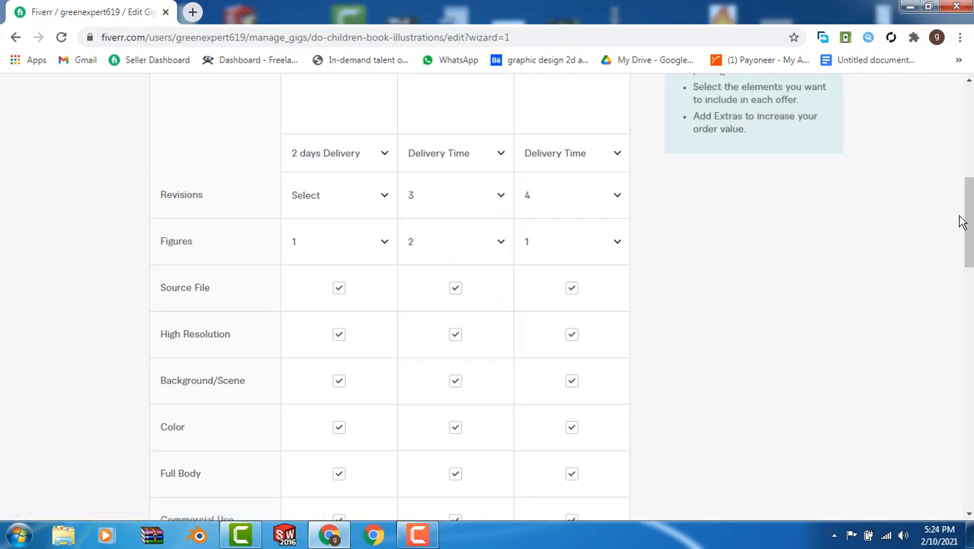
- Offer 1-day extra fast delivery for an extra $5 on Basic and $10 on Standard
{"action": "left_click_drag", "start_coordinate": [963, 218], "coordinate": [969, 348]}
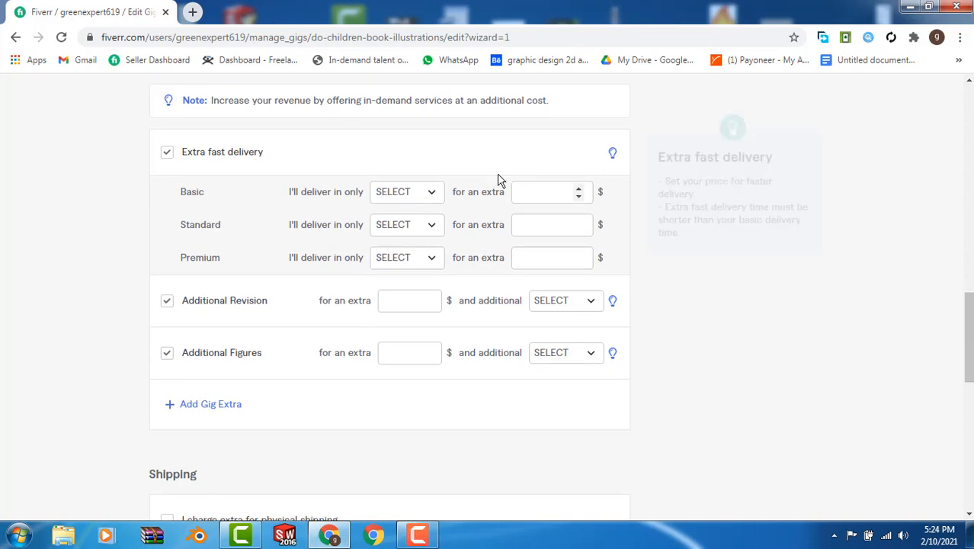
{"action": "left_click", "coordinate": [440, 194]}
{"action": "left_click", "coordinate": [420, 274]}
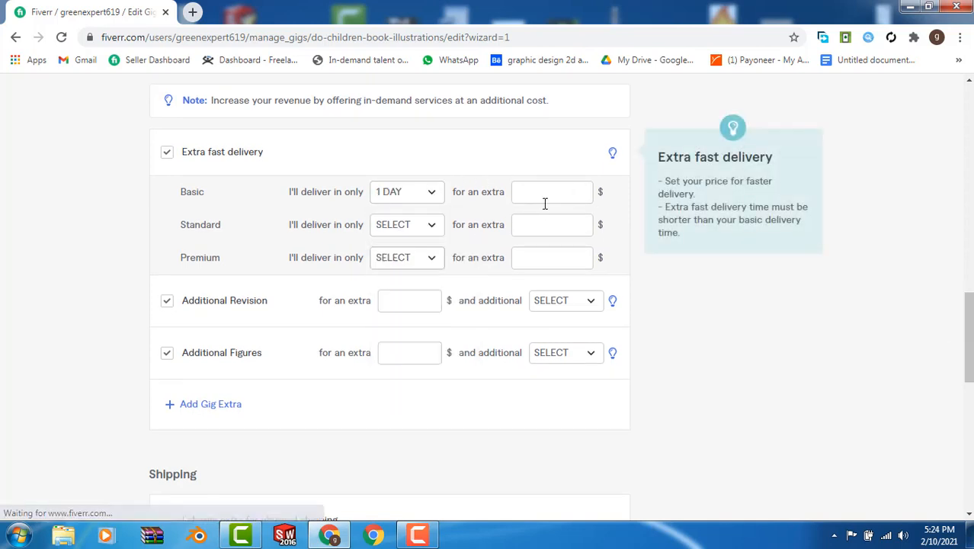
{"action": "left_click", "coordinate": [555, 196]}
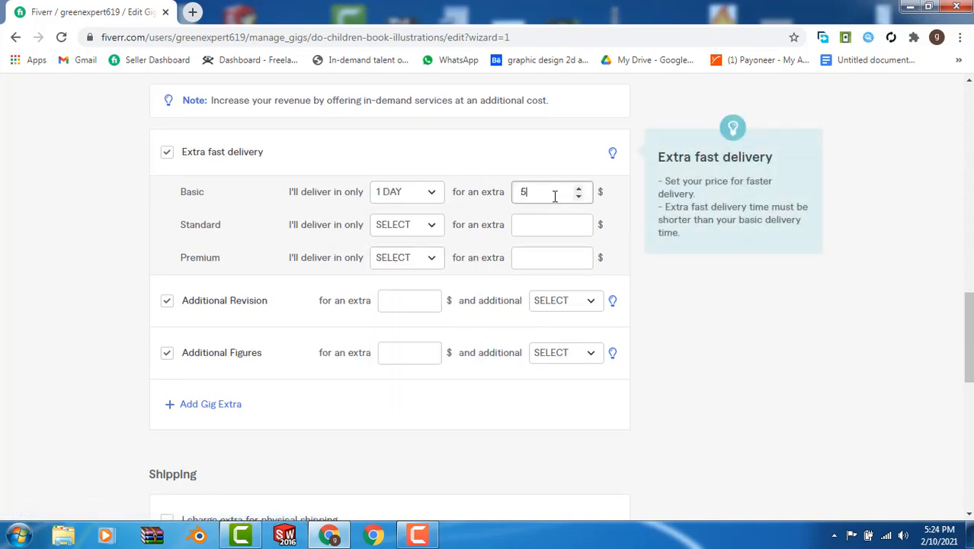
{"action": "left_click", "coordinate": [433, 231]}
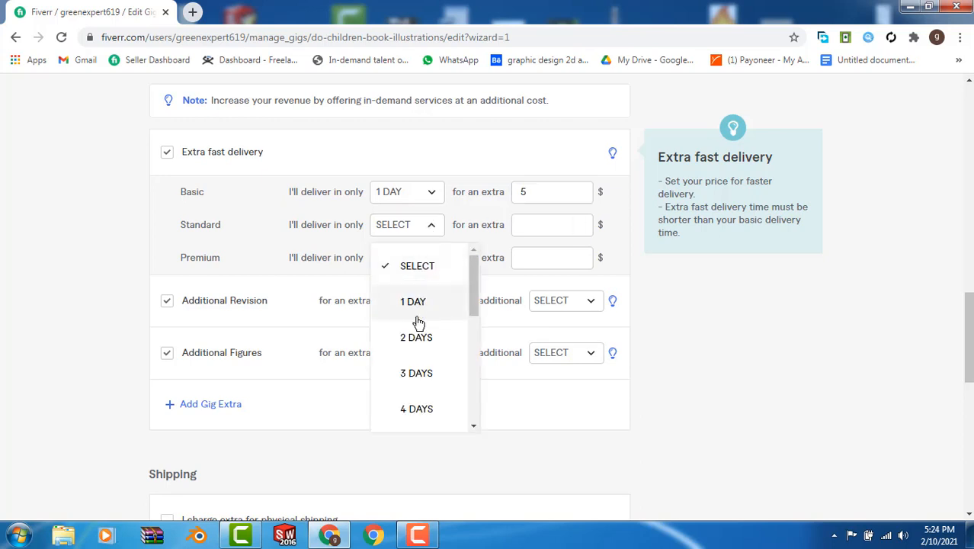
{"action": "left_click", "coordinate": [515, 226]}
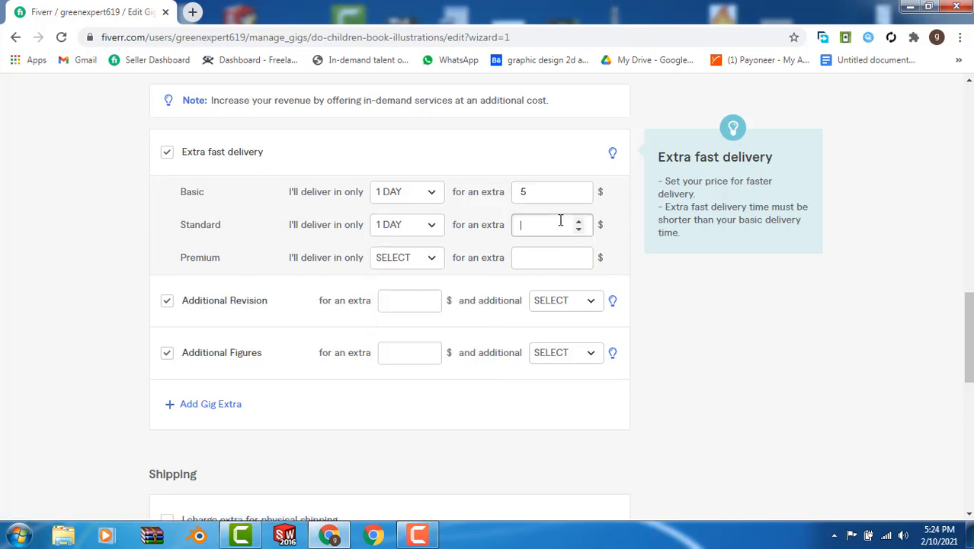
- Offer 1-day extra fast delivery on the Premium package for an extra $20
{"action": "left_click", "coordinate": [431, 257]}
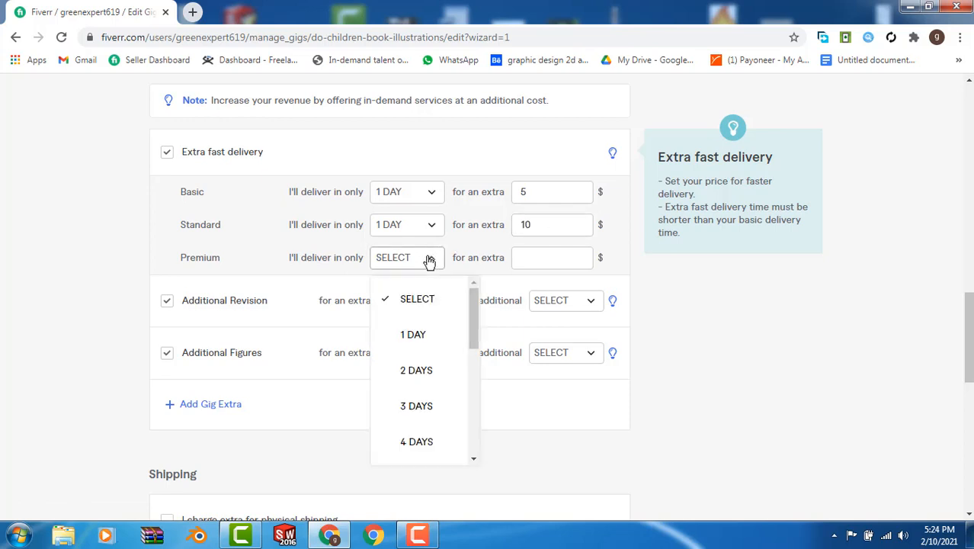
{"action": "left_click", "coordinate": [422, 412]}
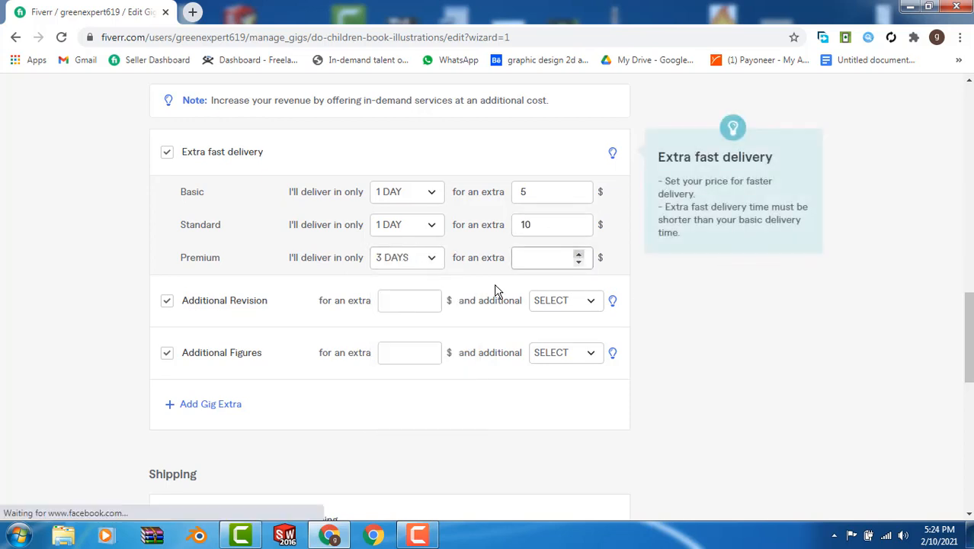
{"action": "left_click", "coordinate": [429, 260]}
{"action": "left_click", "coordinate": [413, 334]}
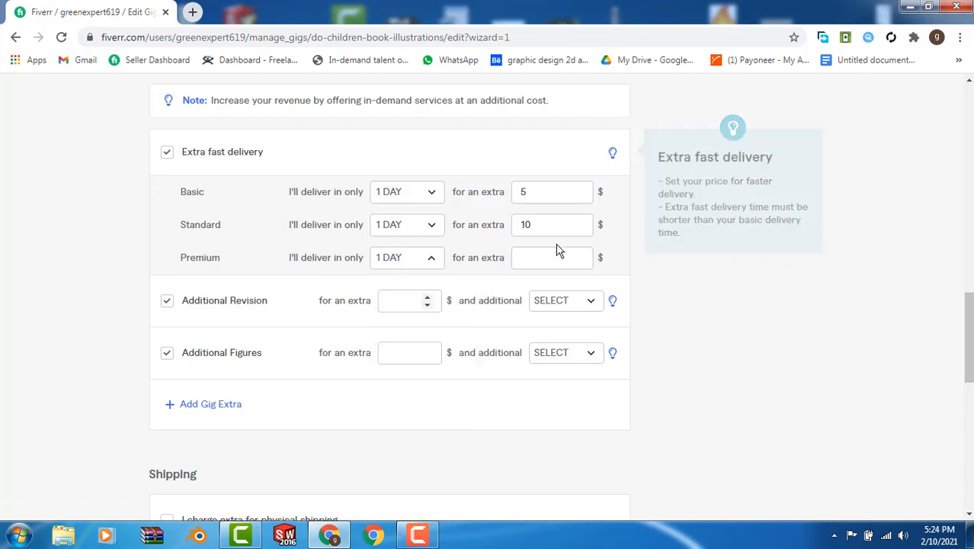
{"action": "left_click", "coordinate": [548, 259]}
{"action": "type", "text": "20"}
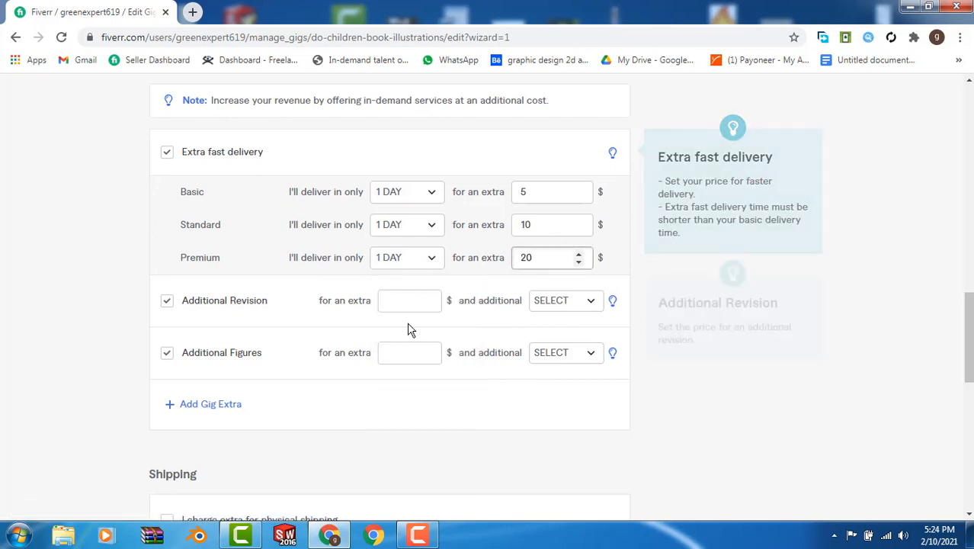
- Turn off the Additional Revision and Additional Figures gig extras
{"action": "left_click", "coordinate": [165, 304]}
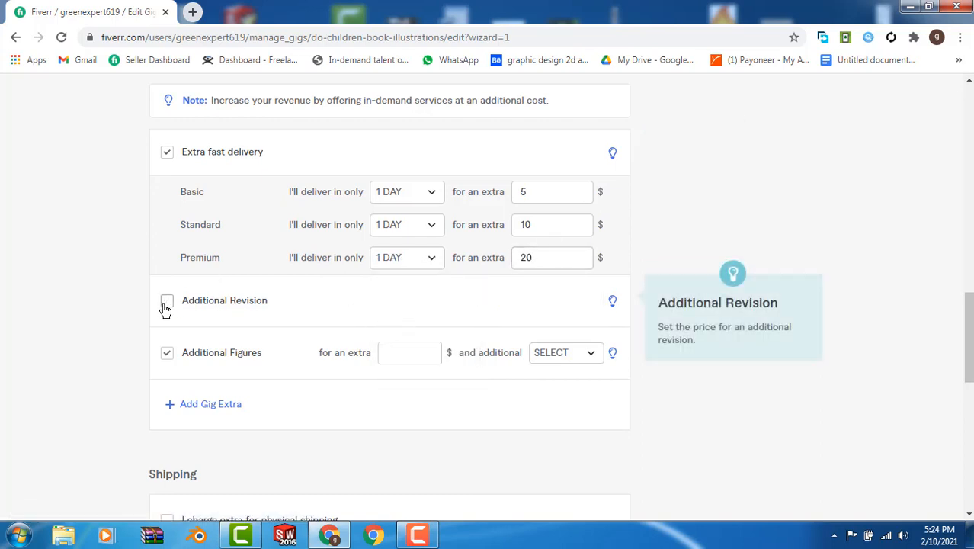
{"action": "left_click", "coordinate": [166, 353]}
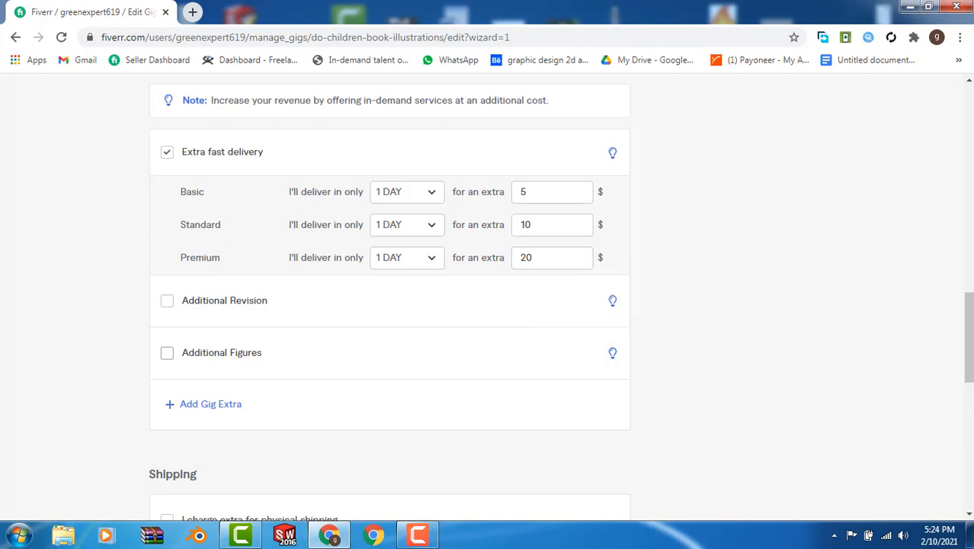
{"action": "scroll", "coordinate": [968, 343], "scroll_direction": "down", "scroll_amount": 1}
{"action": "scroll", "coordinate": [532, 332], "scroll_direction": "down", "scroll_amount": 3}
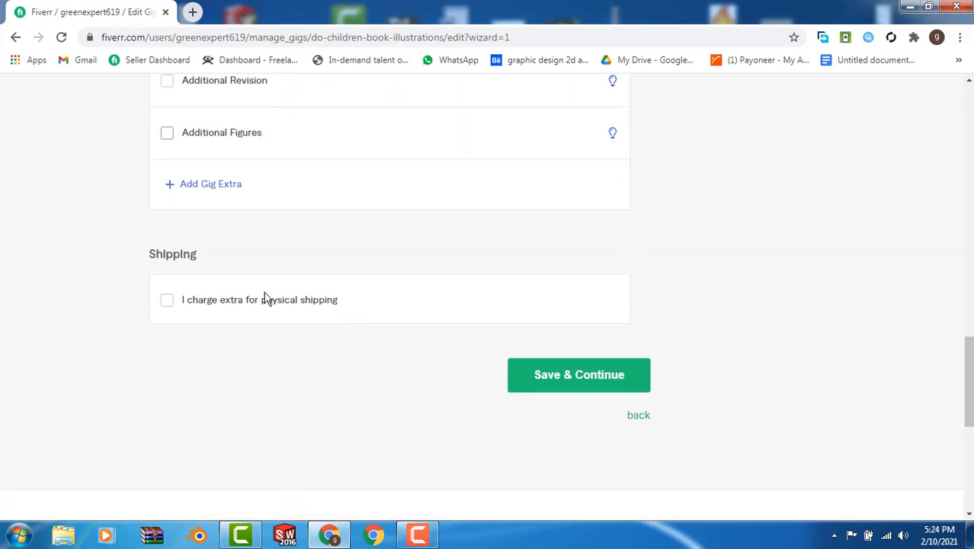
- Try to save the pricing section without an extra charge for physical shipping
{"action": "left_click", "coordinate": [167, 302]}
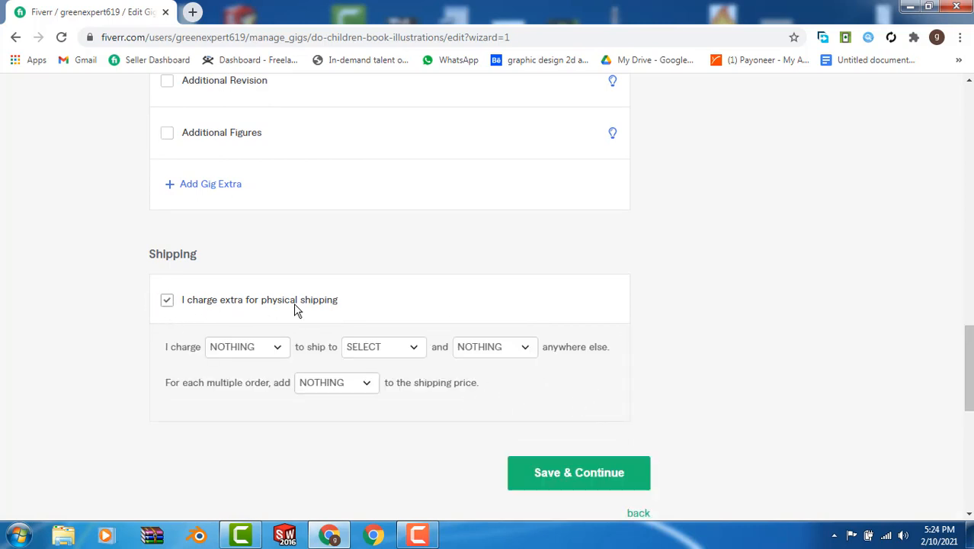
{"action": "left_click", "coordinate": [167, 301]}
{"action": "left_click", "coordinate": [565, 376]}
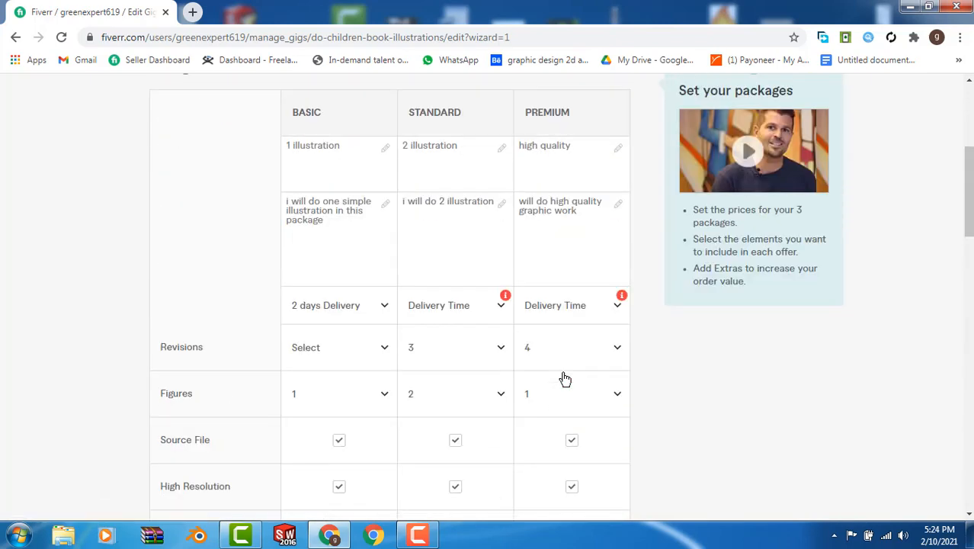
- Set the delivery time to 3 days for the Standard package and 4 days for the Premium package
{"action": "left_click", "coordinate": [503, 312]}
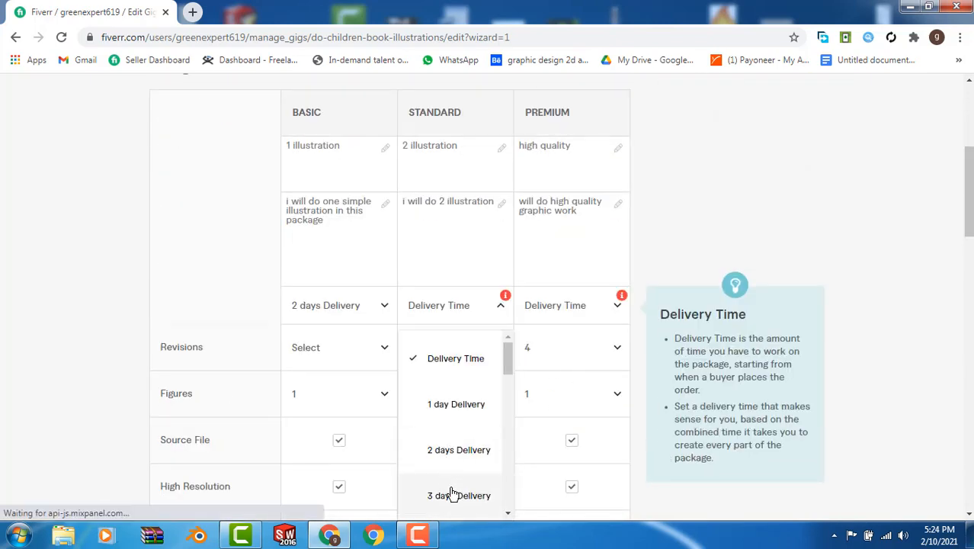
{"action": "left_click", "coordinate": [450, 494]}
{"action": "left_click", "coordinate": [584, 309]}
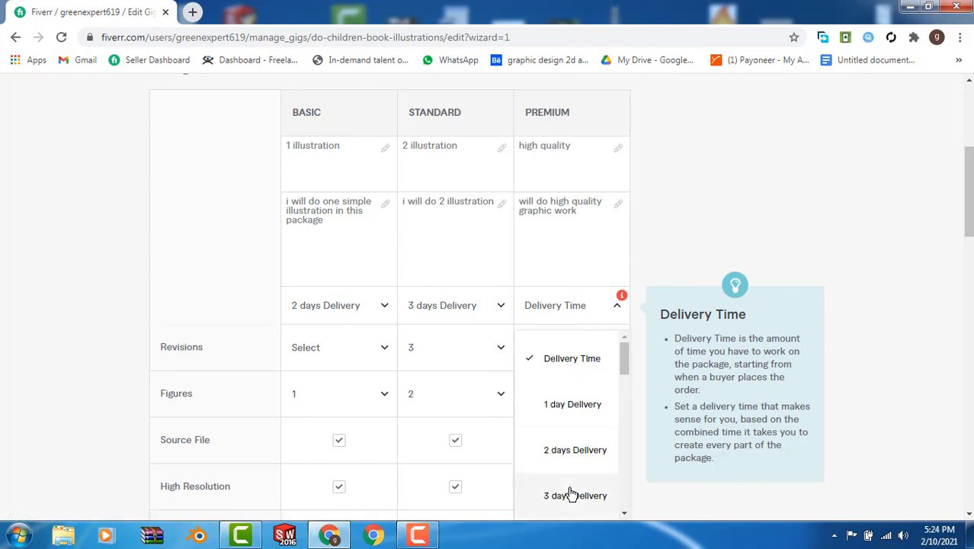
{"action": "left_click_drag", "start_coordinate": [625, 354], "coordinate": [625, 375]}
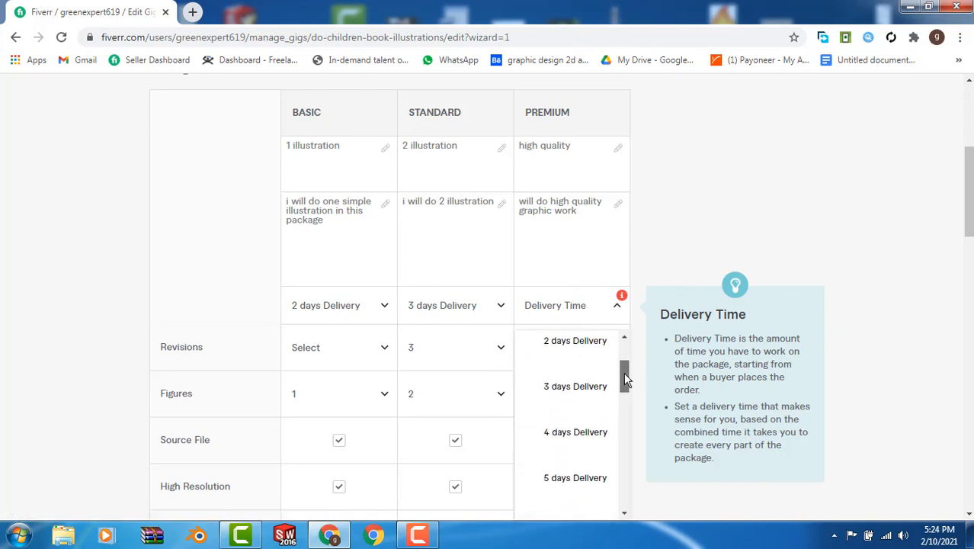
{"action": "left_click", "coordinate": [573, 433]}
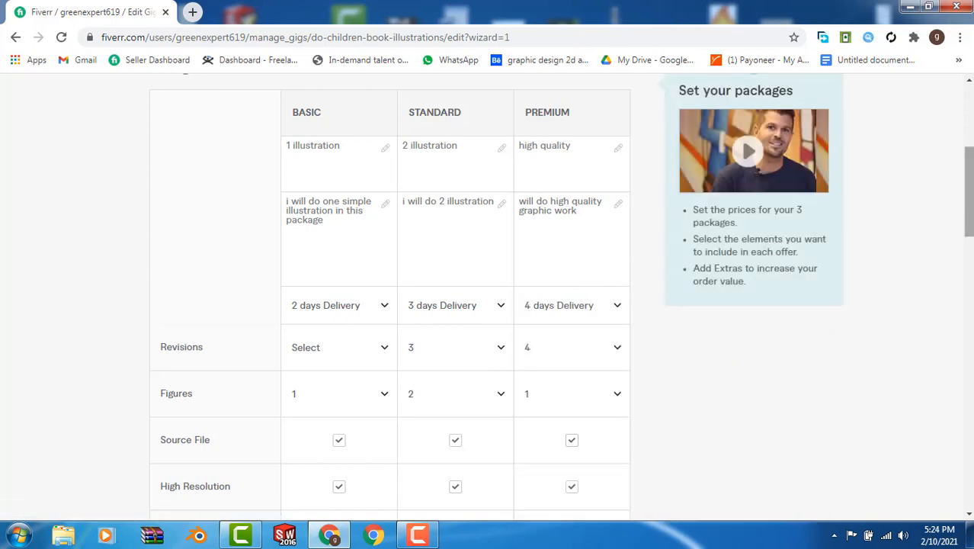
- Choose the number of revisions for the Basic package, and save the pricing to continue to Description & FAQ
{"action": "scroll", "coordinate": [959, 289], "scroll_direction": "down", "scroll_amount": 3}
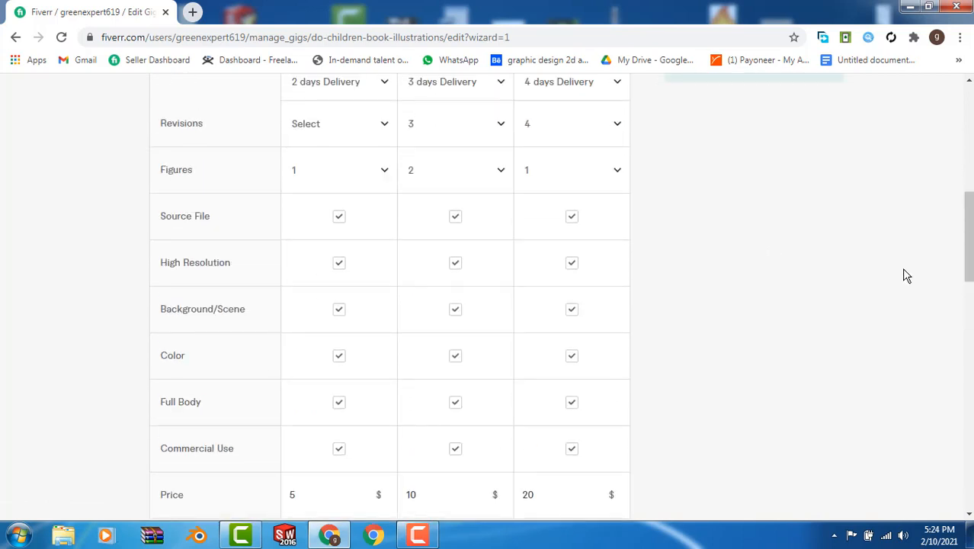
{"action": "scroll", "coordinate": [970, 240], "scroll_direction": "up", "scroll_amount": 2}
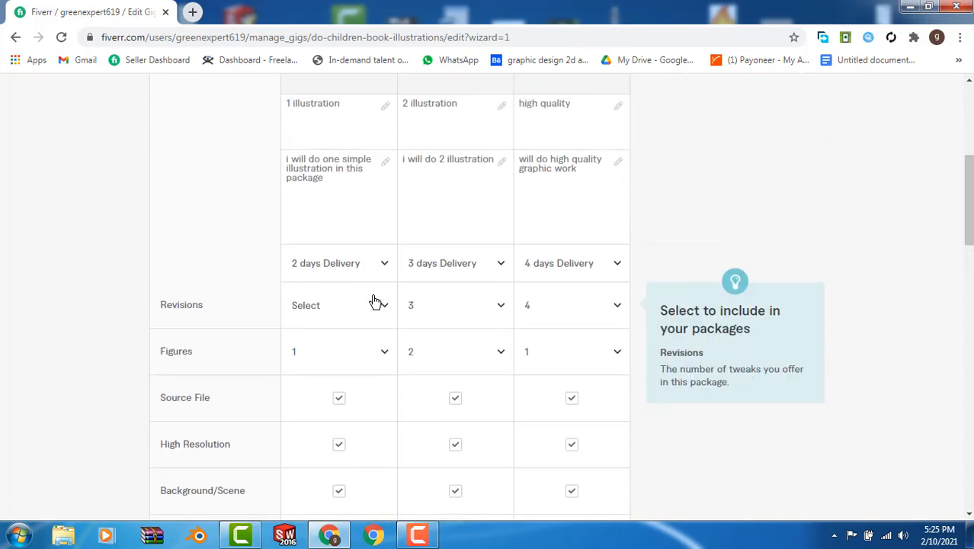
{"action": "left_click", "coordinate": [374, 303]}
{"action": "left_click", "coordinate": [320, 494]}
{"action": "scroll", "coordinate": [573, 311], "scroll_direction": "down", "scroll_amount": 13}
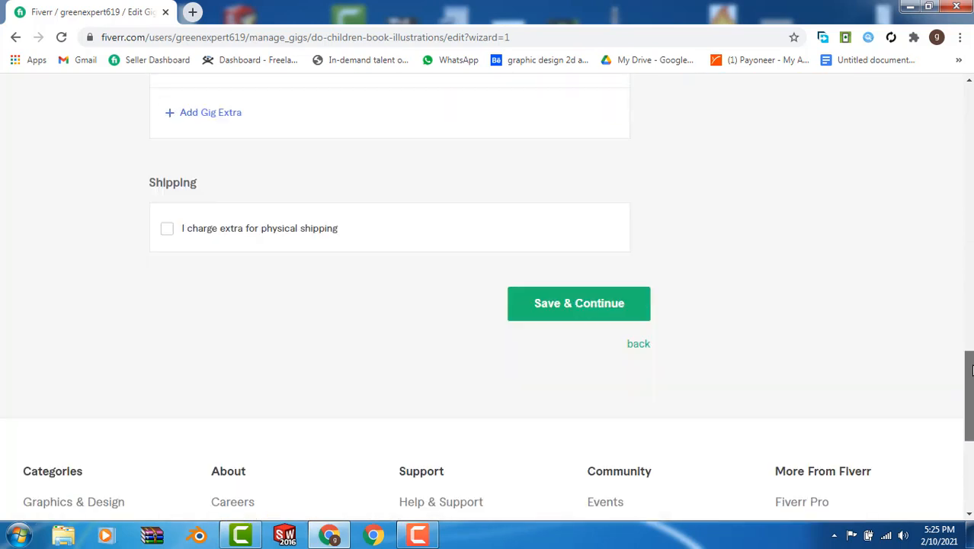
{"action": "left_click", "coordinate": [573, 308]}
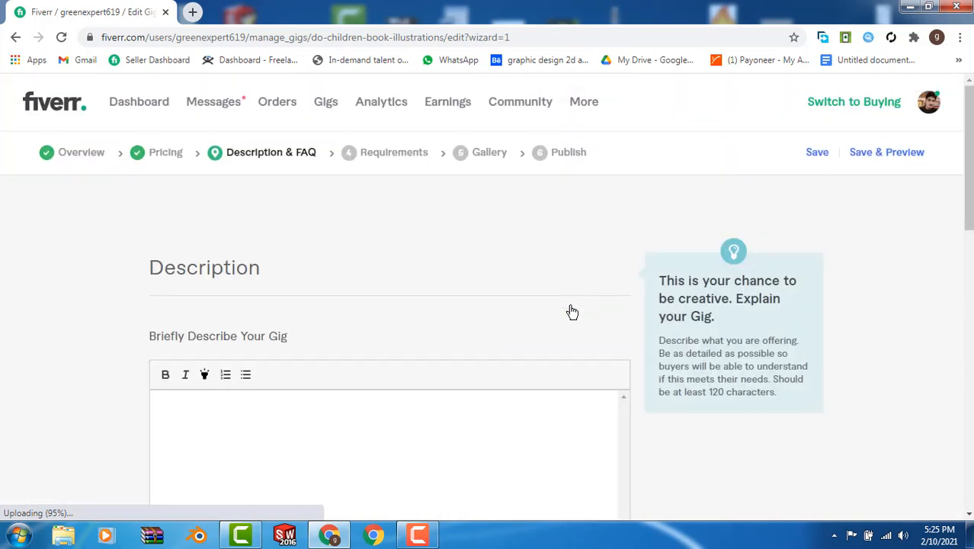
- Begin the gig description with the greeting "Hi," in place of "Greeting"
{"action": "left_click_drag", "start_coordinate": [969, 213], "coordinate": [970, 245]}
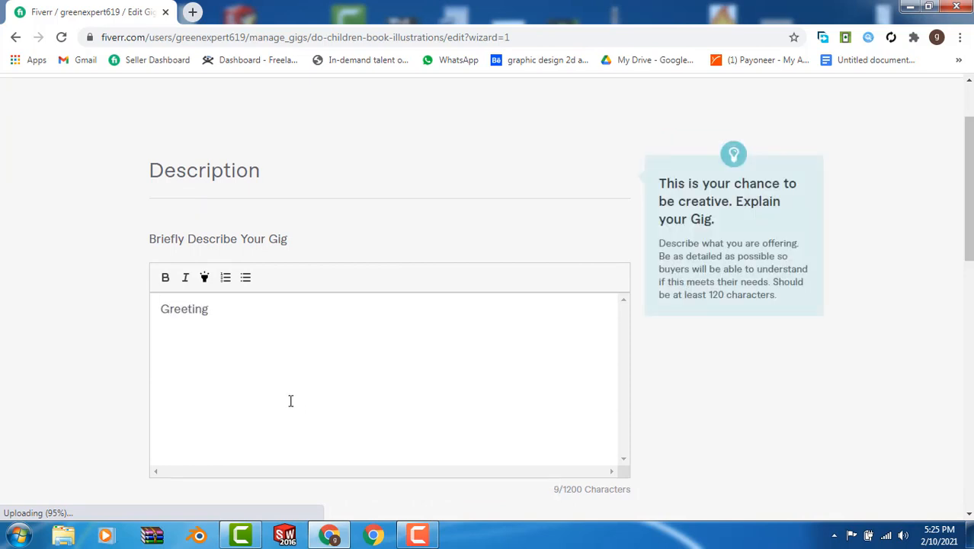
{"action": "key", "text": "BackSpace"}
{"action": "key", "text": "BackSpace"}
{"action": "key", "text": "BackSpace"}
{"action": "key", "text": "BackSpace"}
{"action": "key", "text": "BackSpace"}
{"action": "key", "text": "BackSpace"}
{"action": "key", "text": "BackSpace"}
{"action": "type", "text": "cp"}
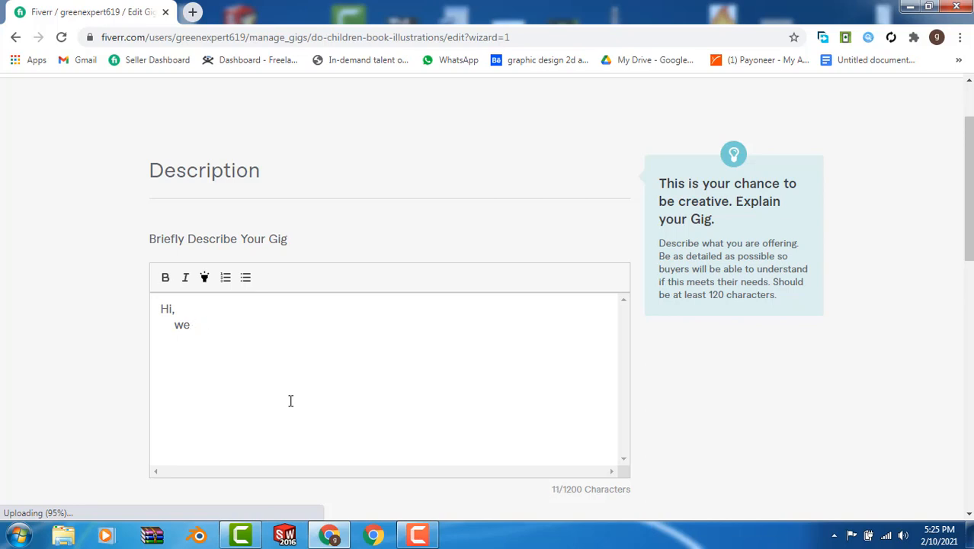
- Continue the description with "welcome to my portfolio, i am a well expert and passionate." and a new line "i will do this,."
{"action": "type", "text": "em to  m"}
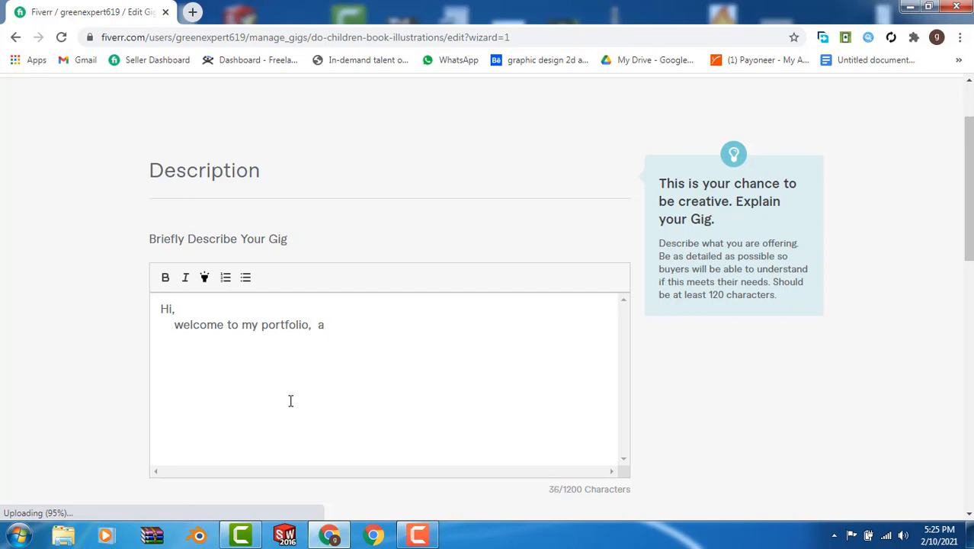
{"action": "type", "text": "well expert and pas"}
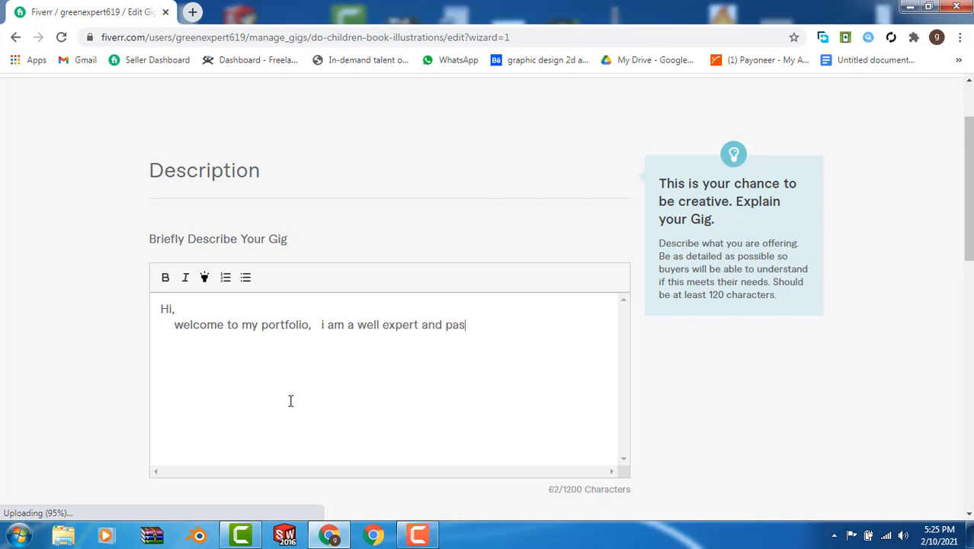
{"action": "type", "text": "sionate.  "}
{"action": "type", "text": "i will do this,."}
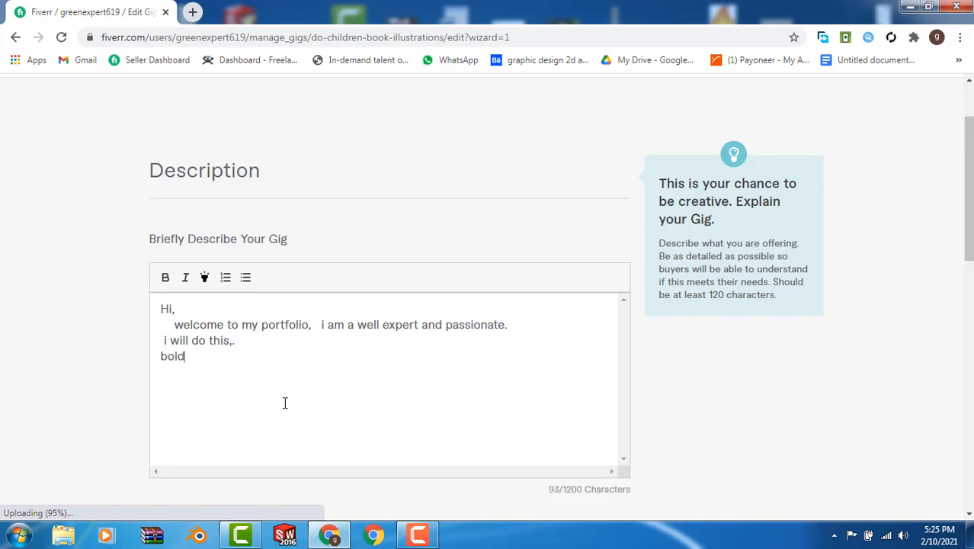
- Format the word "bold" below the introduction as a bold, highlighted numbered list item
{"action": "left_click_drag", "start_coordinate": [172, 373], "coordinate": [161, 366]}
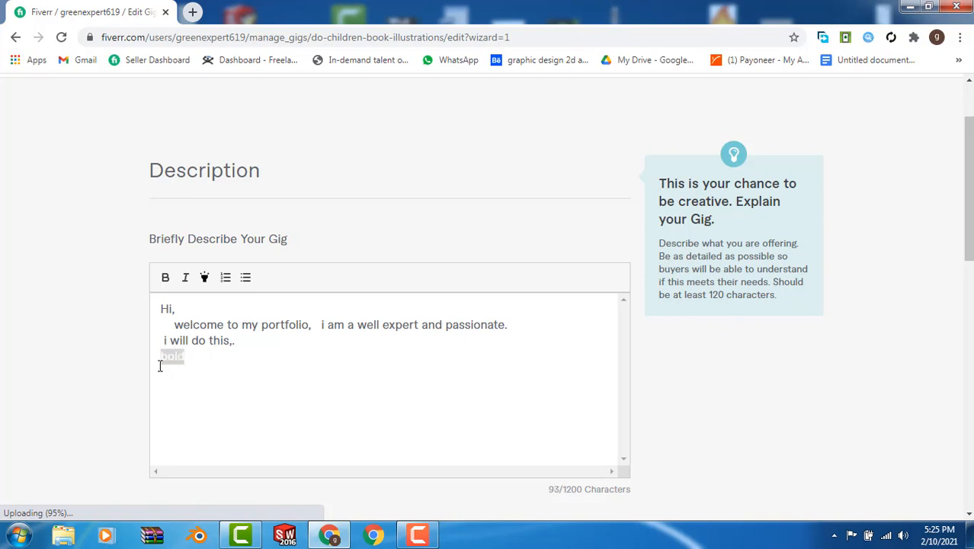
{"action": "left_click", "coordinate": [165, 279]}
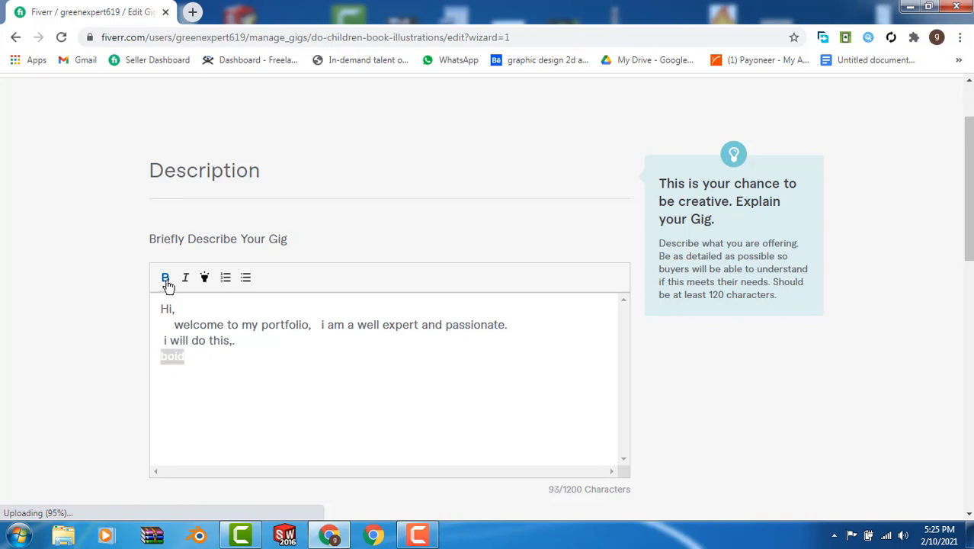
{"action": "left_click", "coordinate": [226, 279]}
{"action": "left_click", "coordinate": [237, 354]}
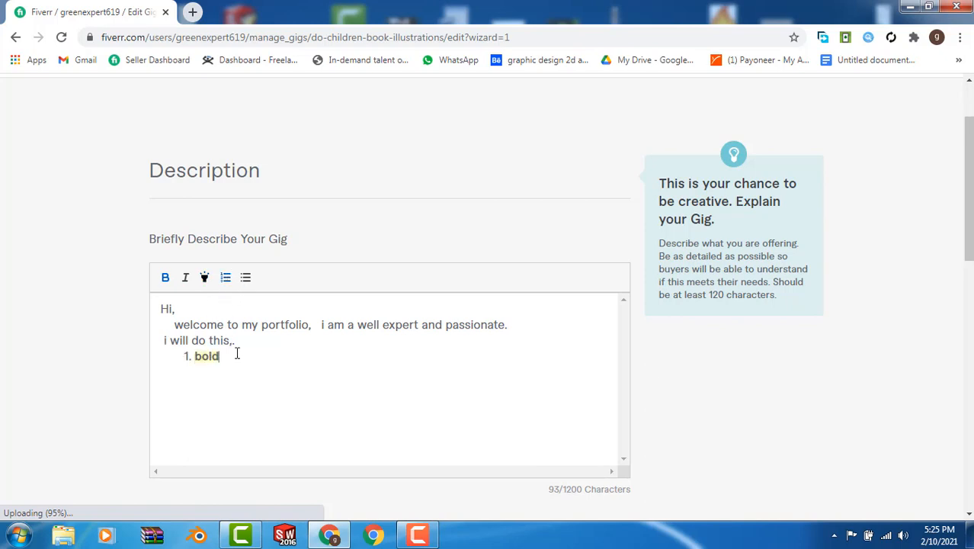
- Add "illustrations" and "graphic desing" as the second and third items of the numbered list
{"action": "type", "text": "Illustrations"}
{"action": "key", "text": "Return"}
{"action": "type", "text": "graphic desing"}
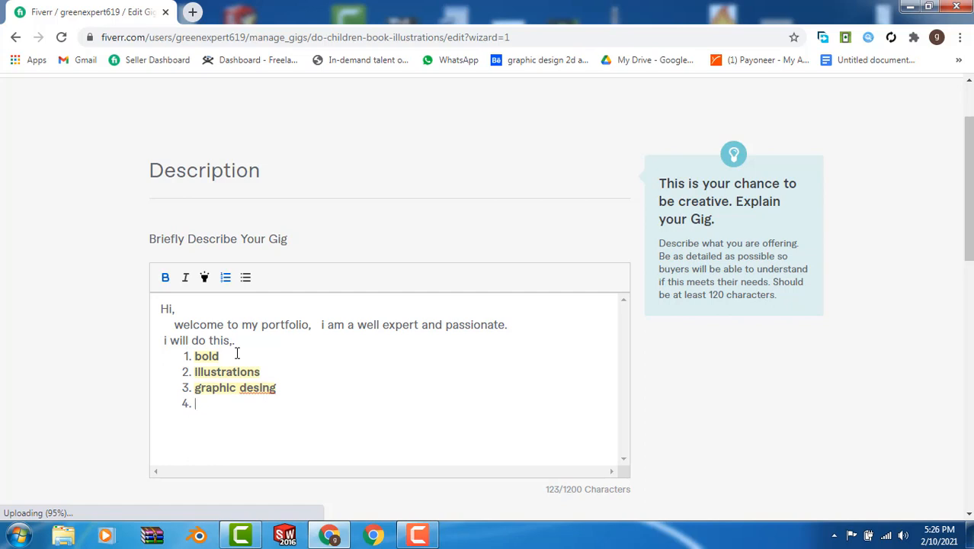
- End the numbered list and add the plain line "vector art." below it
{"action": "type", "text": "aj;dkljf"}
{"action": "key", "text": "BackSpace"}
{"action": "key", "text": "BackSpace"}
{"action": "key", "text": "BackSpace"}
{"action": "key", "text": "BackSpace"}
{"action": "key", "text": "BackSpace"}
{"action": "key", "text": "BackSpace"}
{"action": "type", "text": "fd"}
{"action": "left_click_drag", "start_coordinate": [185, 402], "coordinate": [162, 407]}
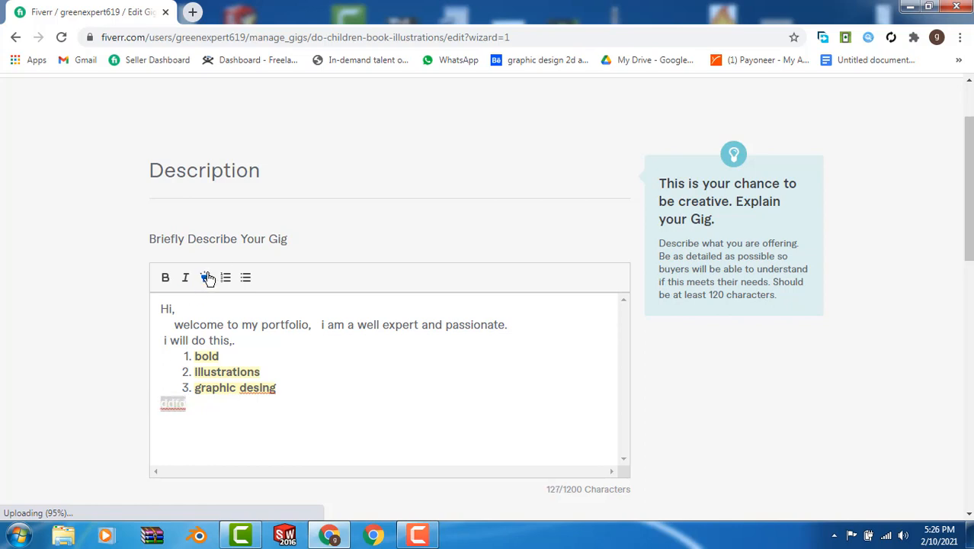
{"action": "left_click", "coordinate": [203, 401]}
{"action": "type", "text": "or art."}
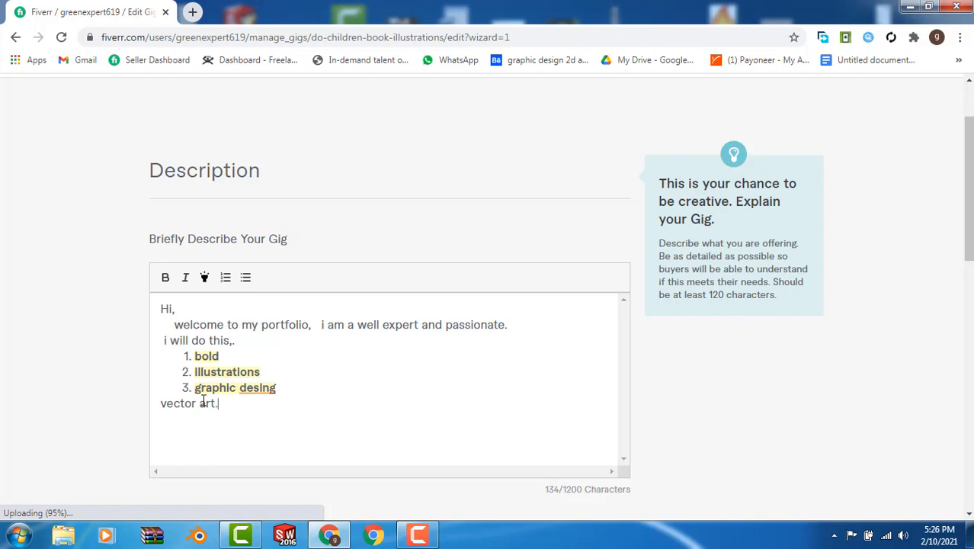
- Add the closing line "thank you" to the gig description, save it and continue to the requirements
{"action": "type", "text": " thank you"}
{"action": "scroll", "coordinate": [644, 280], "scroll_direction": "down", "scroll_amount": 5}
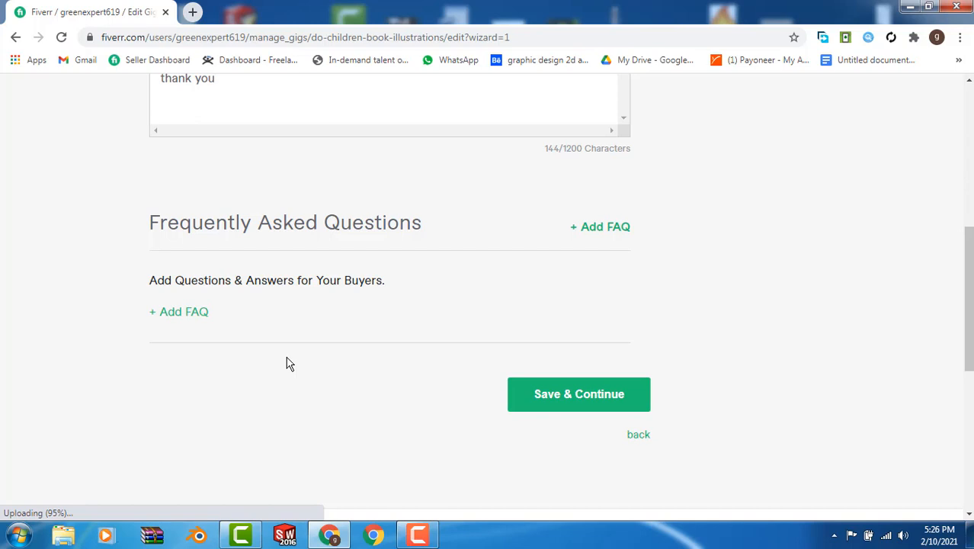
{"action": "left_click", "coordinate": [522, 411]}
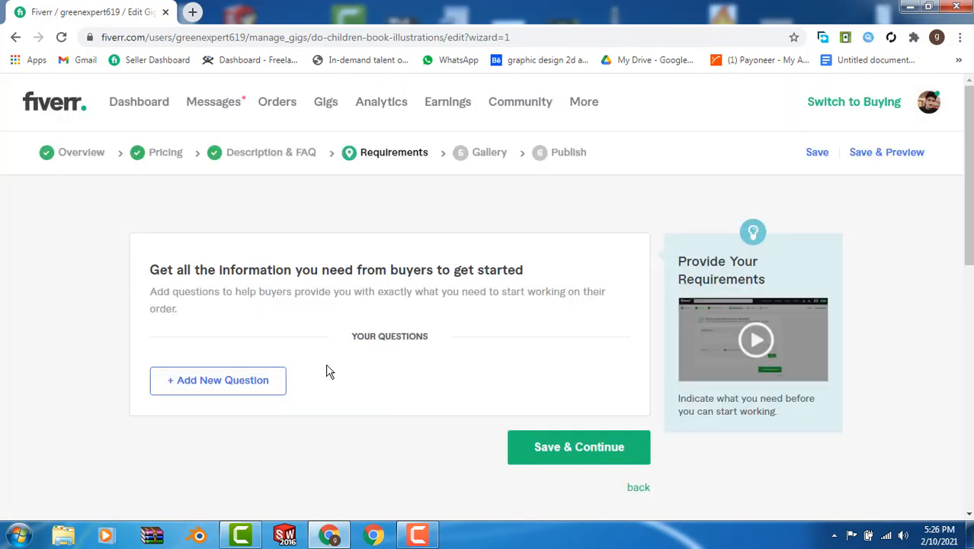
- Start a new buyer question reading "kindly send me everyting:" with the lines "1. concept art" and "2. skethches."
{"action": "left_click", "coordinate": [261, 381]}
{"action": "type", "text": "kind"}
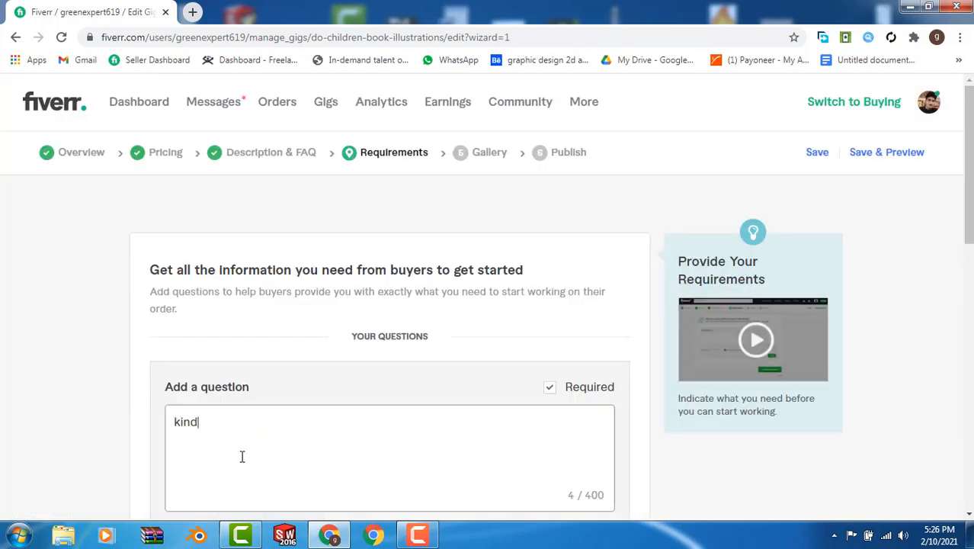
{"action": "type", "text": "ly send me eve"}
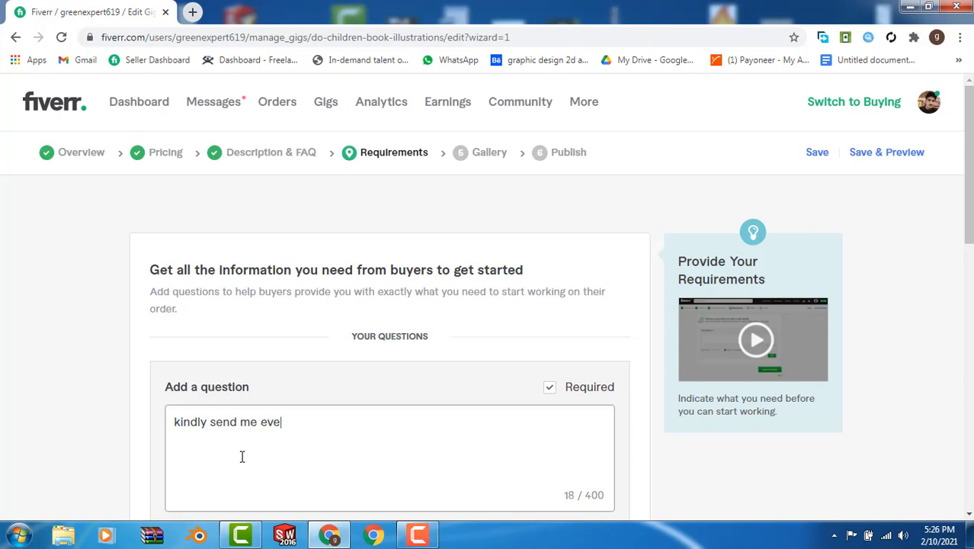
{"action": "type", "text": "ryting:"}
{"action": "key", "text": "Return"}
{"action": "type", "text": "1. concept art 2. s"}
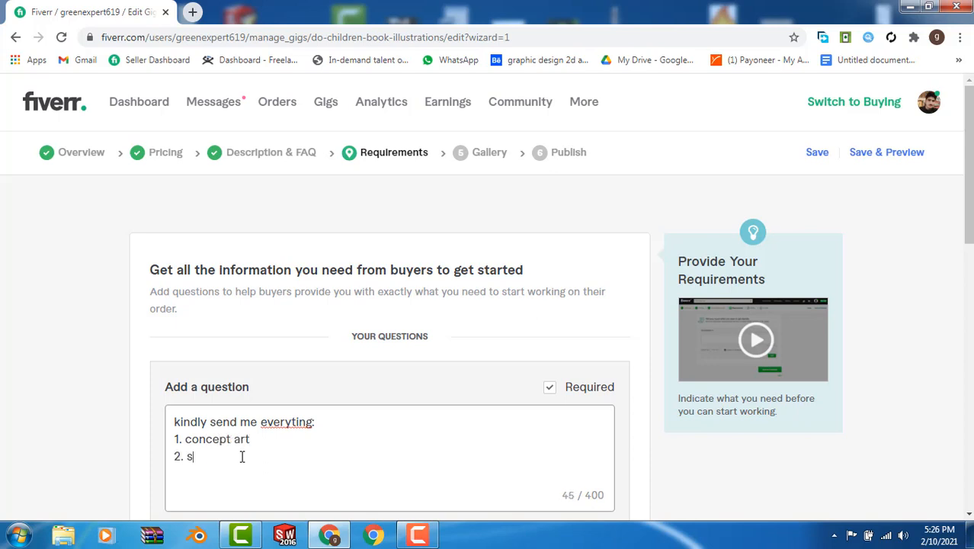
{"action": "type", "text": "kethces."}
- Correct the misspelled words in the buyer question to "everything" and "sketches"
{"action": "right_click", "coordinate": [288, 421]}
{"action": "left_click", "coordinate": [372, 222]}
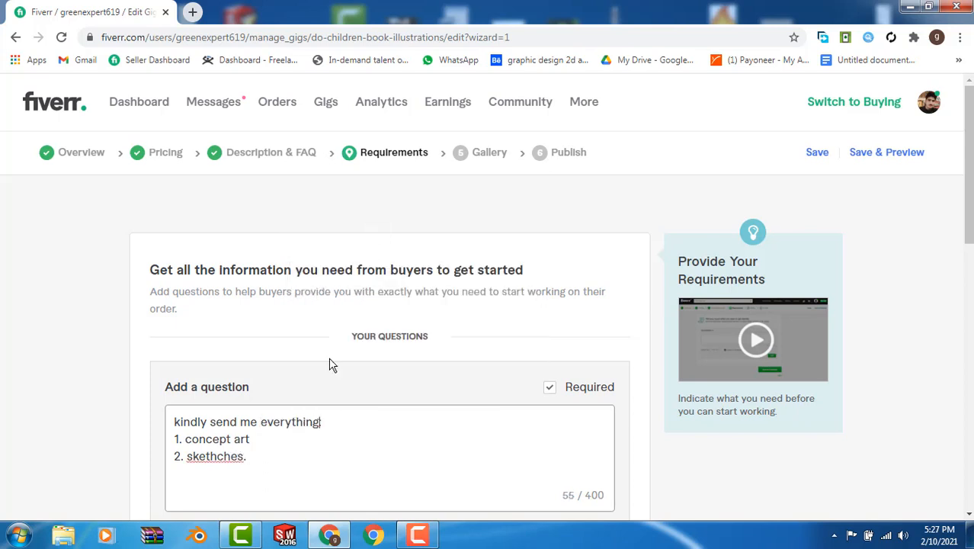
{"action": "right_click", "coordinate": [212, 456]}
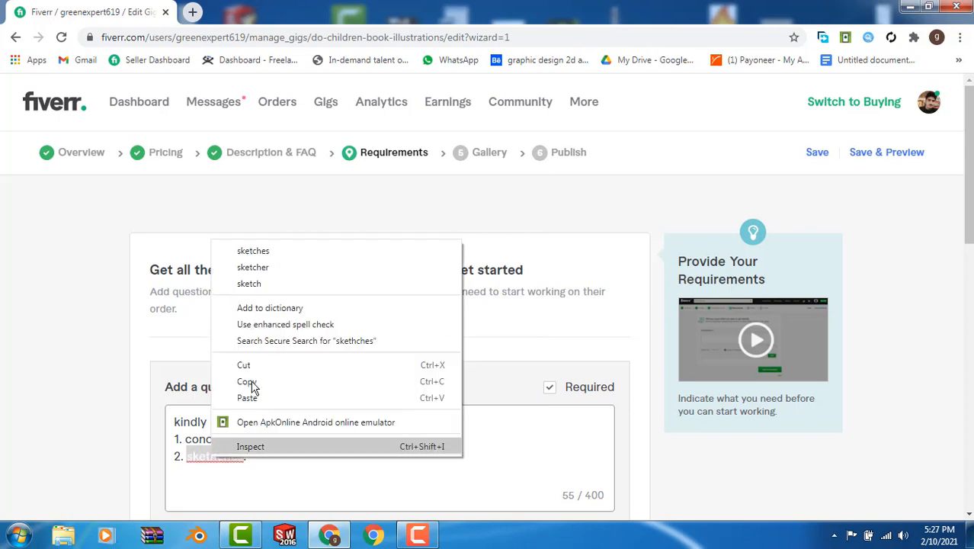
{"action": "left_click", "coordinate": [263, 251]}
- Add the question to the requirements, then save and continue to the gallery
{"action": "scroll", "coordinate": [899, 202], "scroll_direction": "down", "scroll_amount": 3}
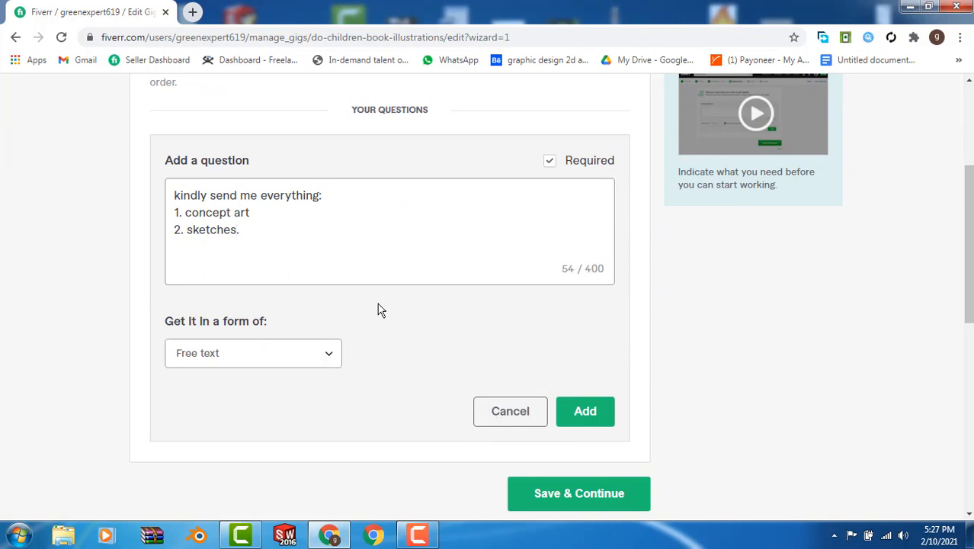
{"action": "left_click", "coordinate": [584, 411]}
{"action": "left_click", "coordinate": [593, 297]}
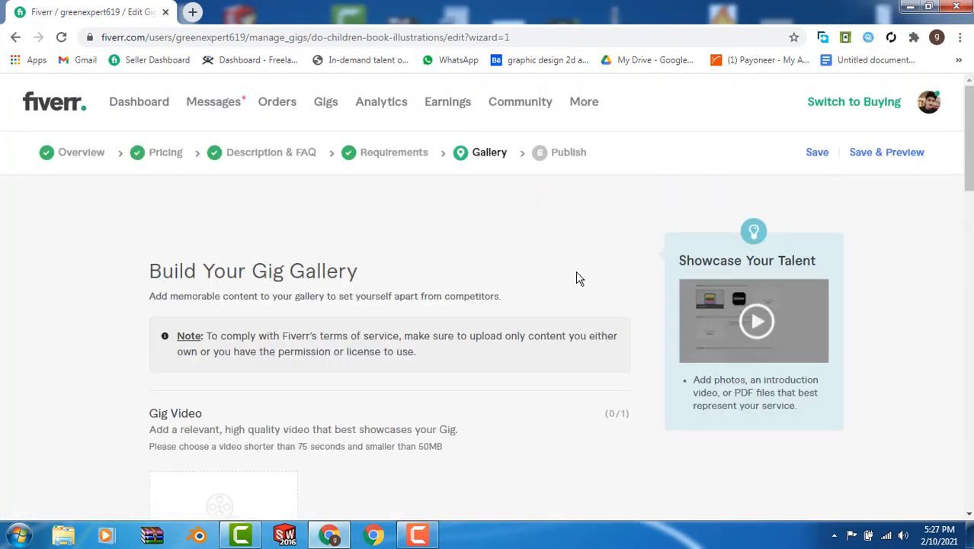
- Examine the gallery's terms-of-service note and its video, photo and audio upload sections
{"action": "scroll", "coordinate": [970, 199], "scroll_direction": "down", "scroll_amount": 2}
{"action": "scroll", "coordinate": [970, 199], "scroll_direction": "down", "scroll_amount": 3}
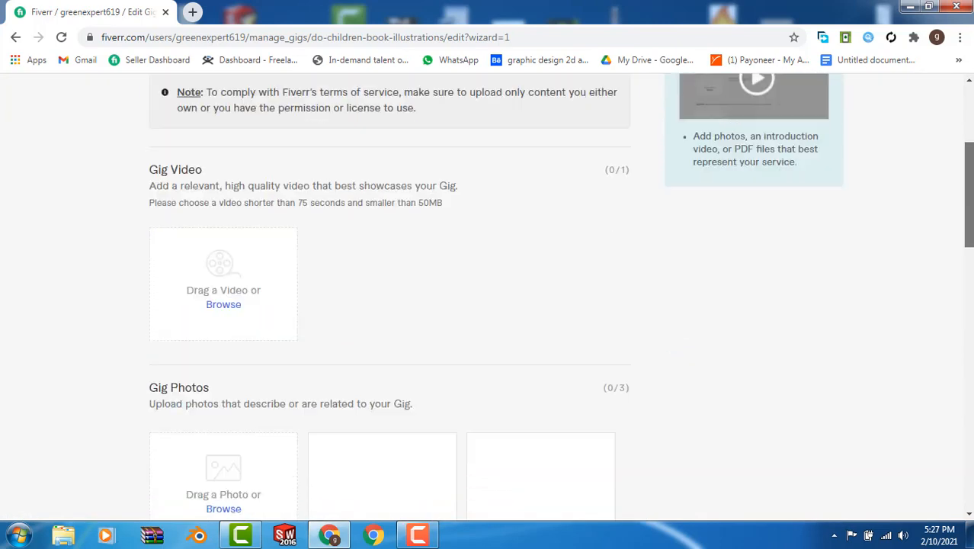
{"action": "scroll", "coordinate": [969, 200], "scroll_direction": "up", "scroll_amount": 3}
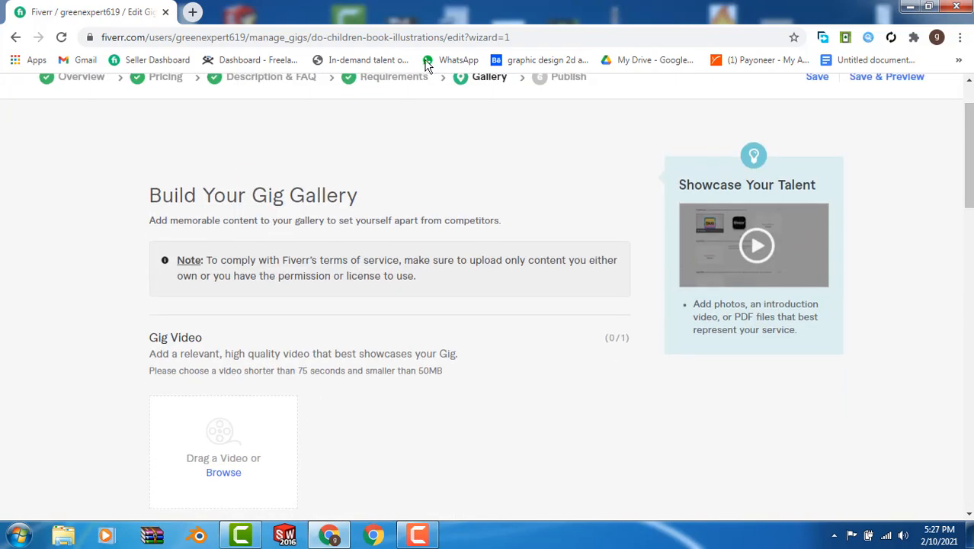
{"action": "left_click_drag", "start_coordinate": [135, 244], "coordinate": [439, 282]}
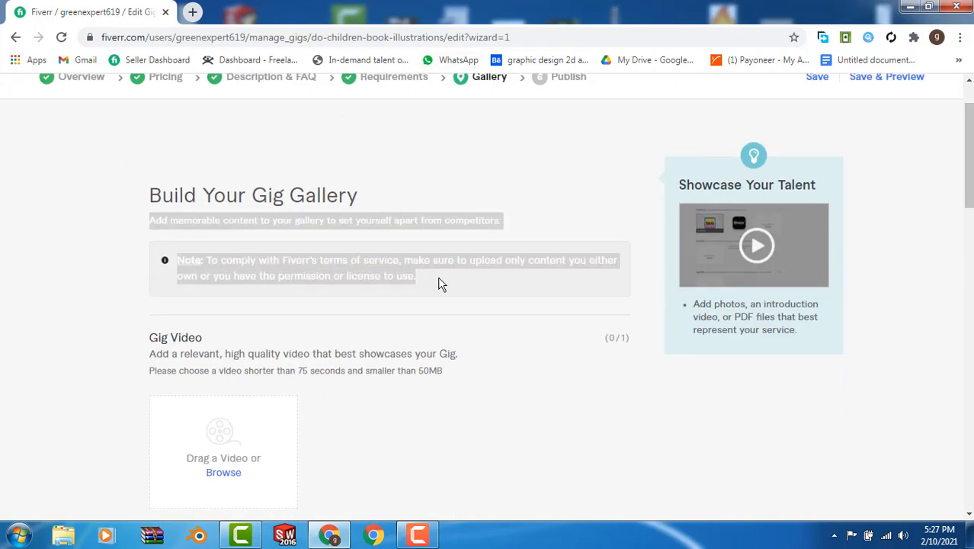
{"action": "left_click", "coordinate": [567, 193]}
{"action": "scroll", "coordinate": [968, 206], "scroll_direction": "down", "scroll_amount": 4}
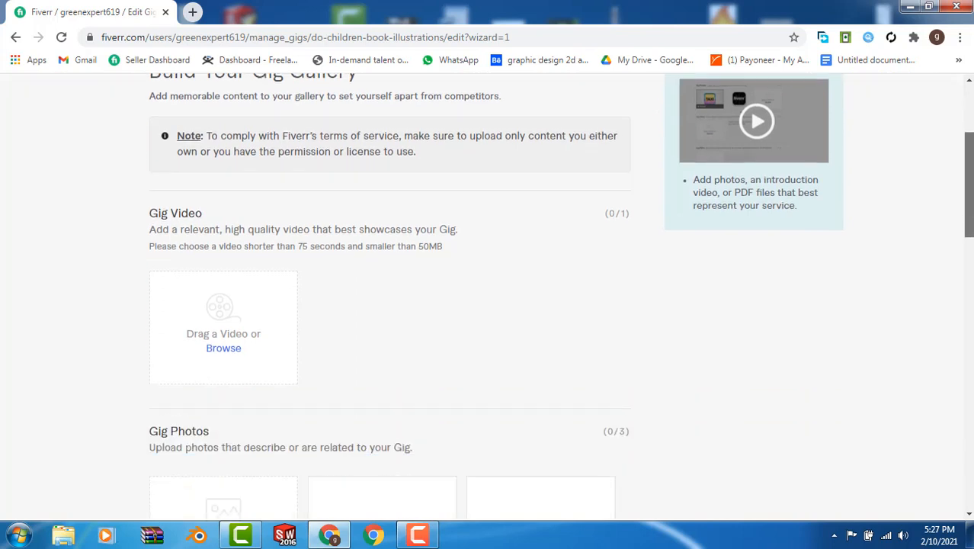
{"action": "scroll", "coordinate": [561, 289], "scroll_direction": "up", "scroll_amount": 2}
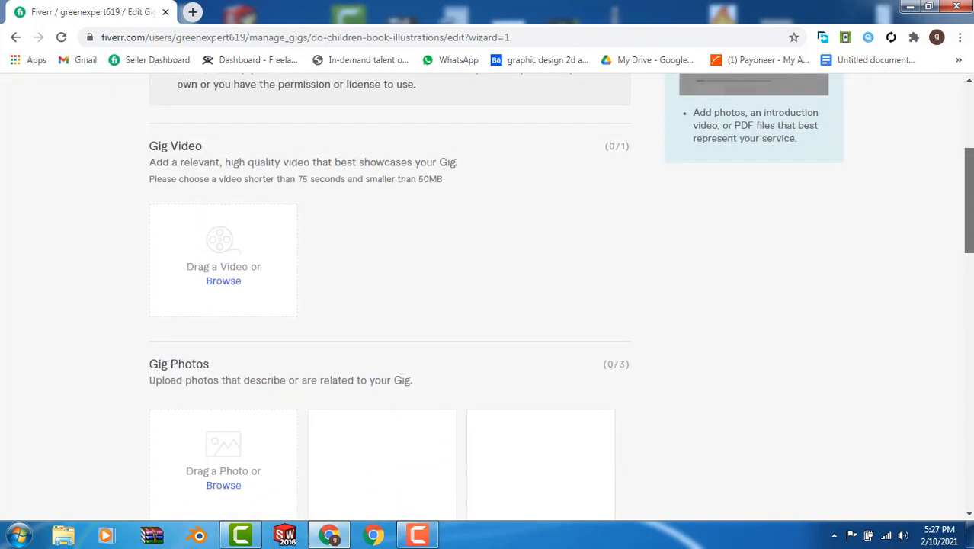
{"action": "scroll", "coordinate": [970, 276], "scroll_direction": "down", "scroll_amount": 2}
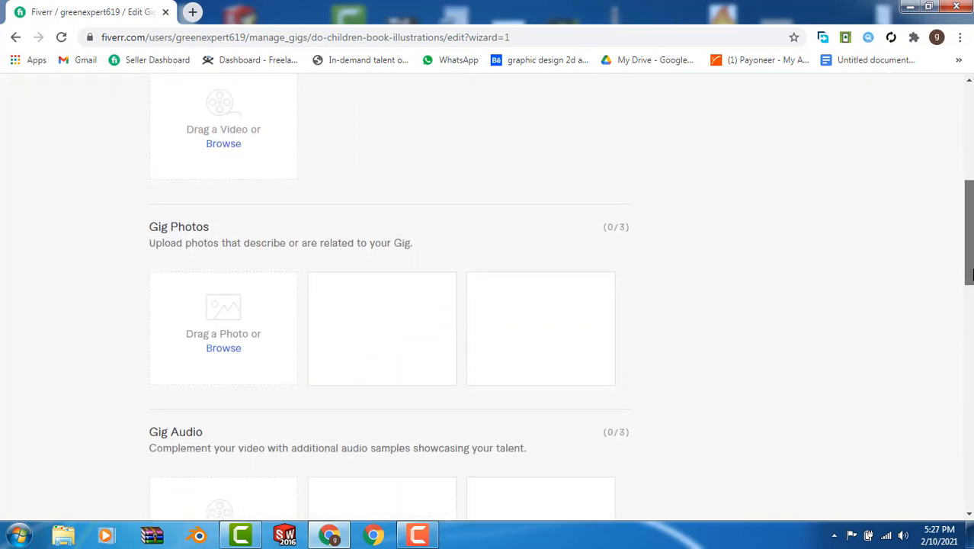
{"action": "scroll", "coordinate": [970, 276], "scroll_direction": "up", "scroll_amount": 2}
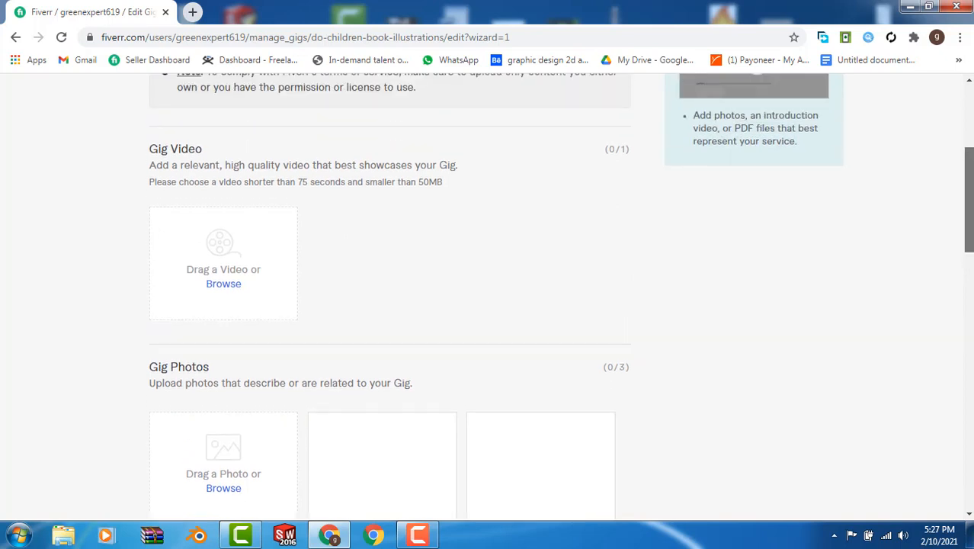
{"action": "scroll", "coordinate": [970, 276], "scroll_direction": "up", "scroll_amount": 1}
{"action": "scroll", "coordinate": [970, 276], "scroll_direction": "down", "scroll_amount": 3}
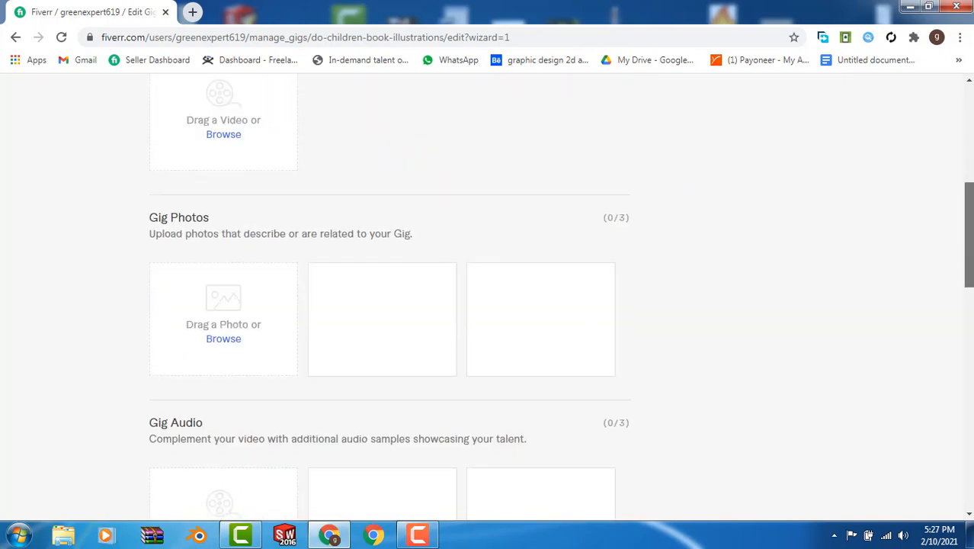
- Upload the PNG image 22222 from the Desktop as the first gig photo
{"action": "left_click", "coordinate": [223, 339]}
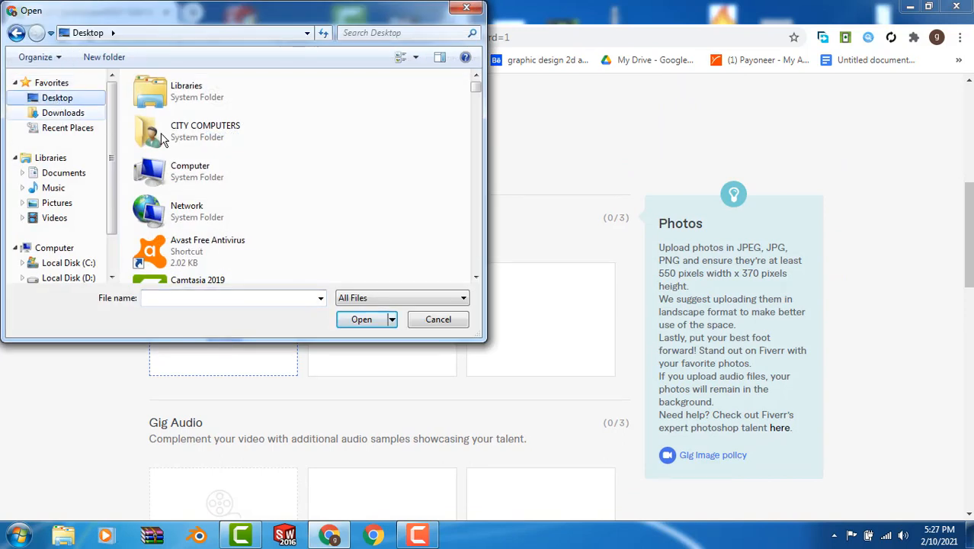
{"action": "left_click", "coordinate": [225, 174]}
{"action": "type", "text": "1"}
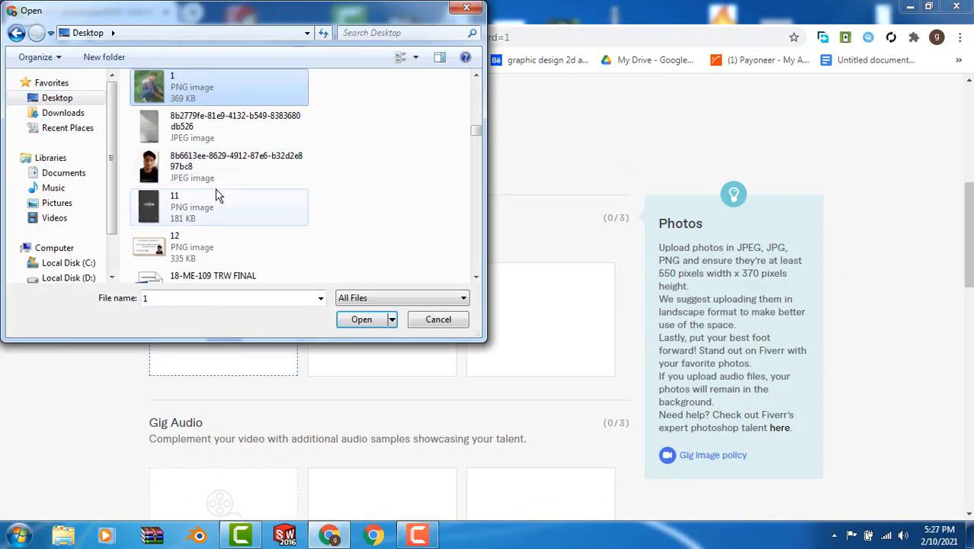
{"action": "key", "text": "1"}
{"action": "key", "text": "1"}
{"action": "key", "text": "1"}
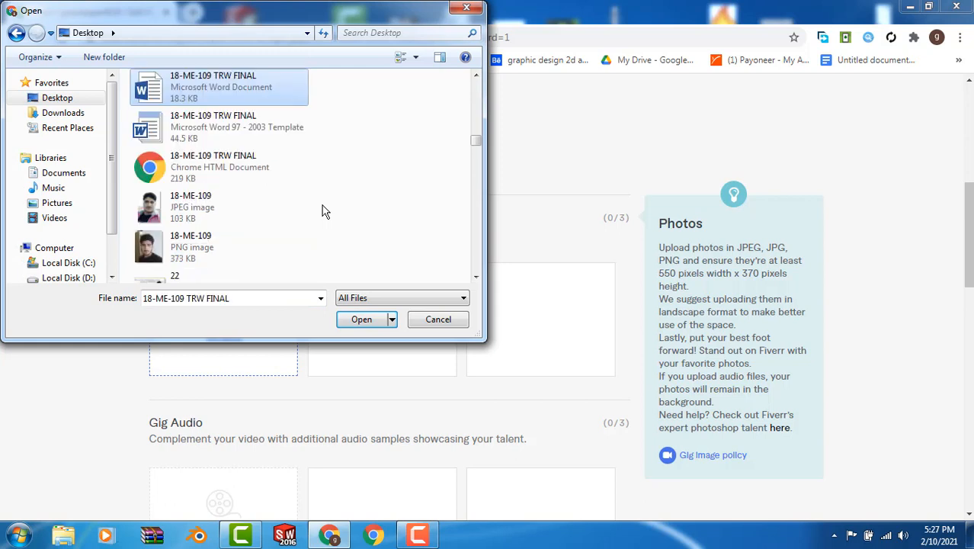
{"action": "key", "text": "1"}
{"action": "key", "text": "1"}
{"action": "key", "text": "1"}
{"action": "key", "text": "1"}
{"action": "key", "text": "1"}
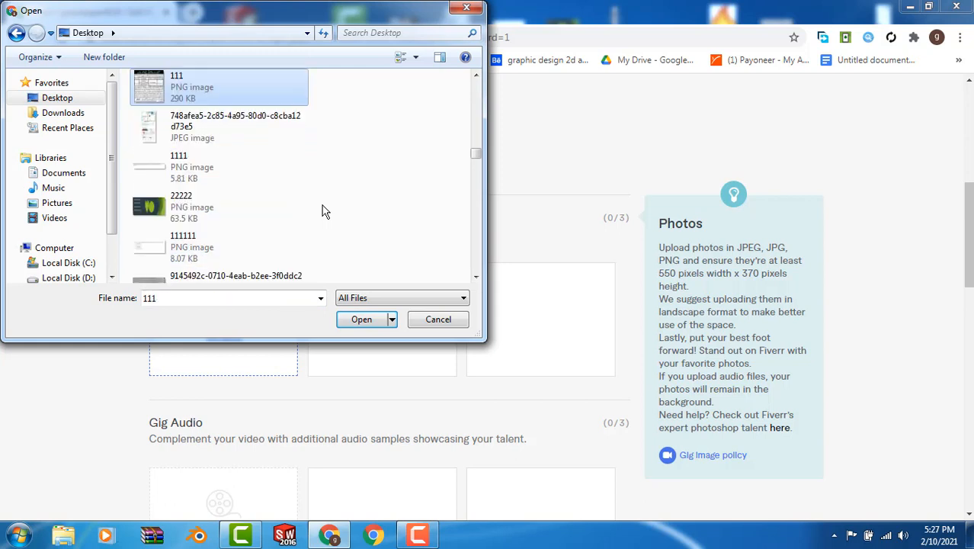
{"action": "left_click", "coordinate": [207, 176]}
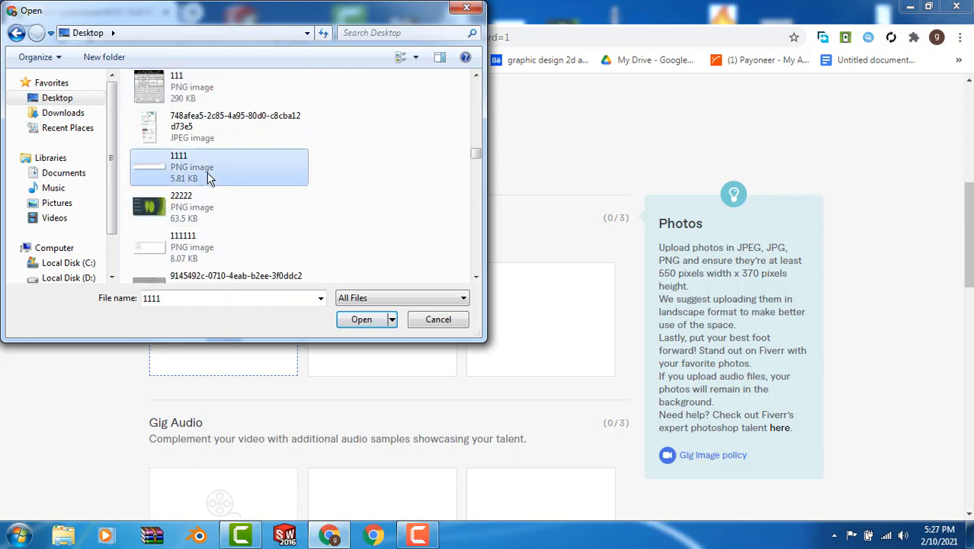
{"action": "left_click", "coordinate": [193, 219]}
{"action": "left_click", "coordinate": [361, 319]}
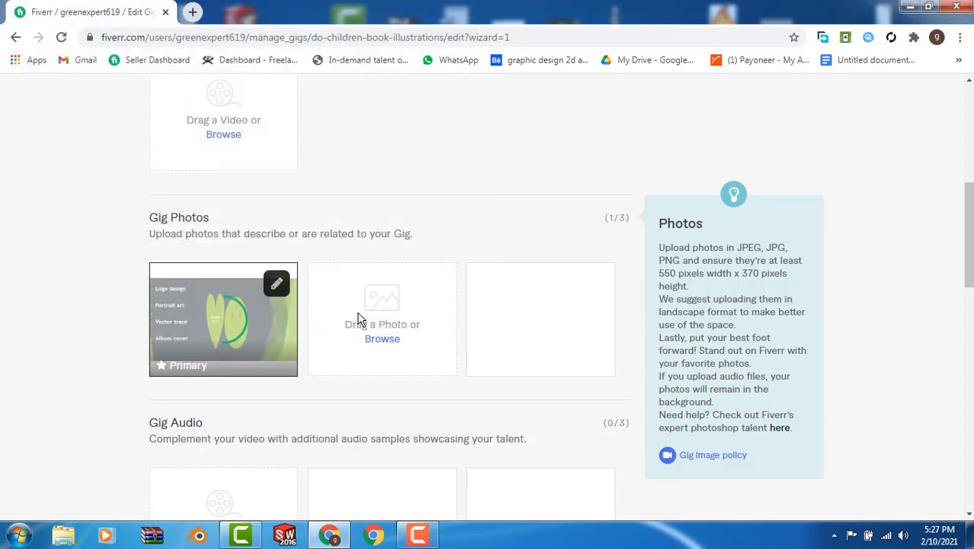
- Upload the PNG image 11111111 from the Desktop as the second gig photo
{"action": "left_click", "coordinate": [385, 345]}
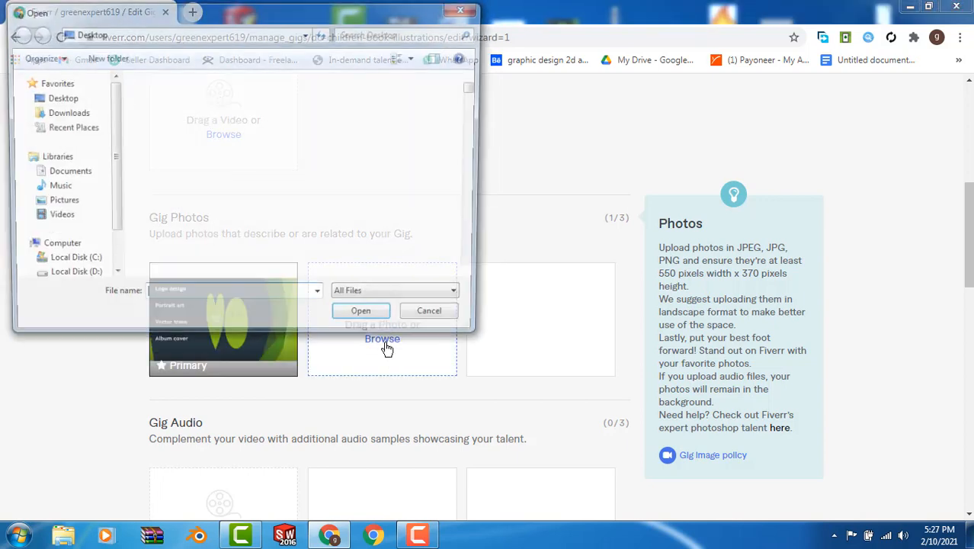
{"action": "left_click_drag", "start_coordinate": [475, 89], "coordinate": [476, 245]}
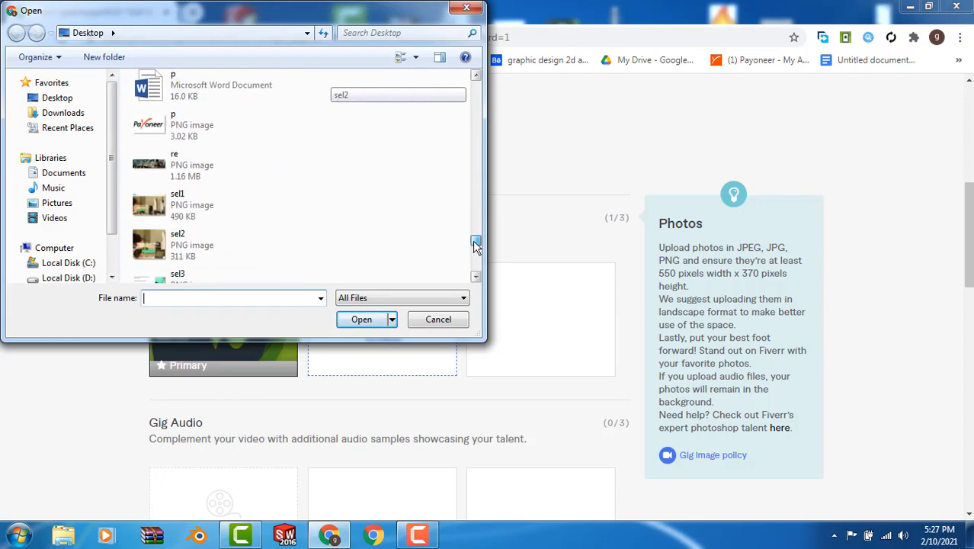
{"action": "left_click", "coordinate": [336, 222]}
{"action": "key", "text": "1"}
{"action": "key", "text": "1"}
{"action": "key", "text": "1"}
{"action": "key", "text": "1"}
{"action": "key", "text": "1"}
{"action": "key", "text": "1"}
{"action": "key", "text": "1"}
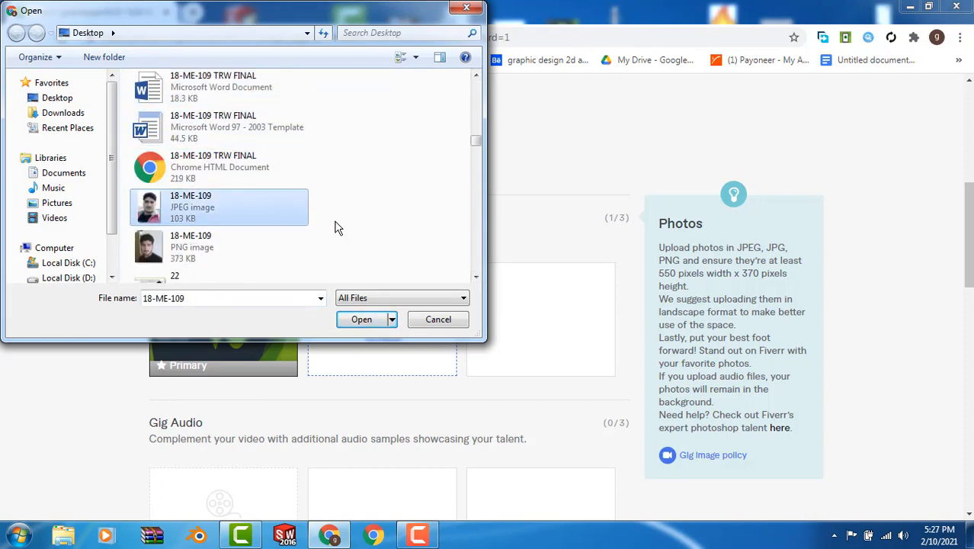
{"action": "key", "text": "1"}
{"action": "key", "text": "1"}
{"action": "key", "text": "1"}
{"action": "key", "text": "1"}
{"action": "key", "text": "1"}
{"action": "key", "text": "1"}
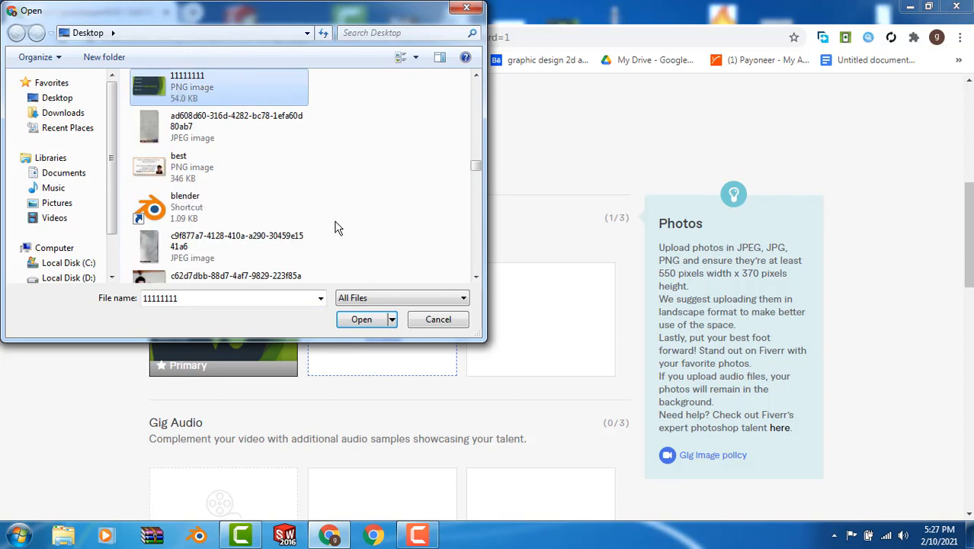
{"action": "key", "text": "1"}
{"action": "key", "text": "1"}
{"action": "key", "text": "1"}
{"action": "key", "text": "1"}
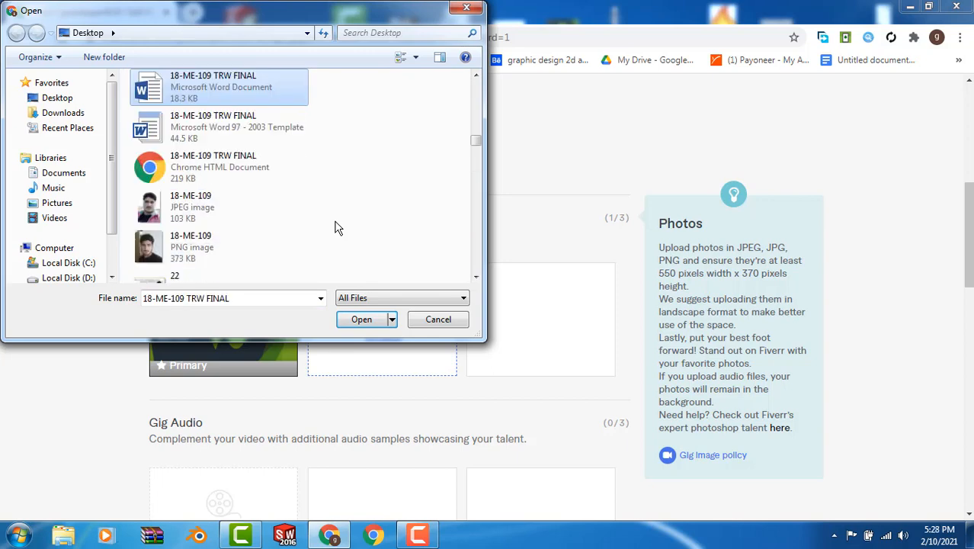
{"action": "key", "text": "1"}
{"action": "key", "text": "1"}
{"action": "key", "text": "1"}
{"action": "key", "text": "1"}
{"action": "key", "text": "1"}
{"action": "key", "text": "1"}
{"action": "key", "text": "1"}
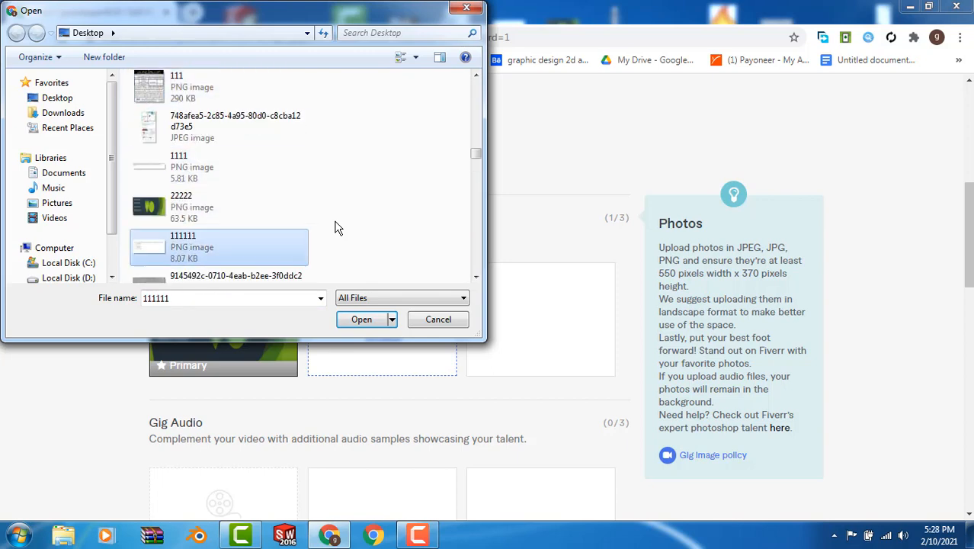
{"action": "key", "text": "1"}
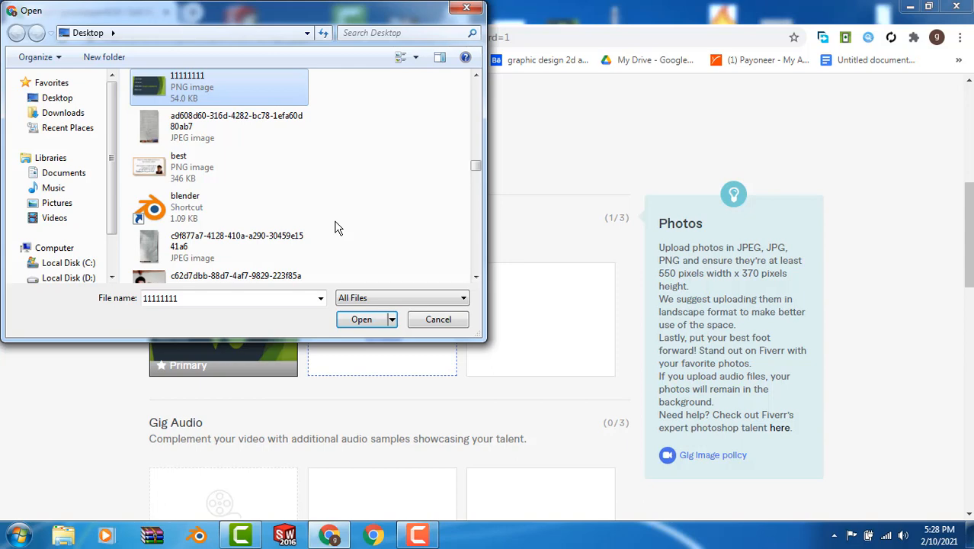
{"action": "left_click", "coordinate": [361, 320]}
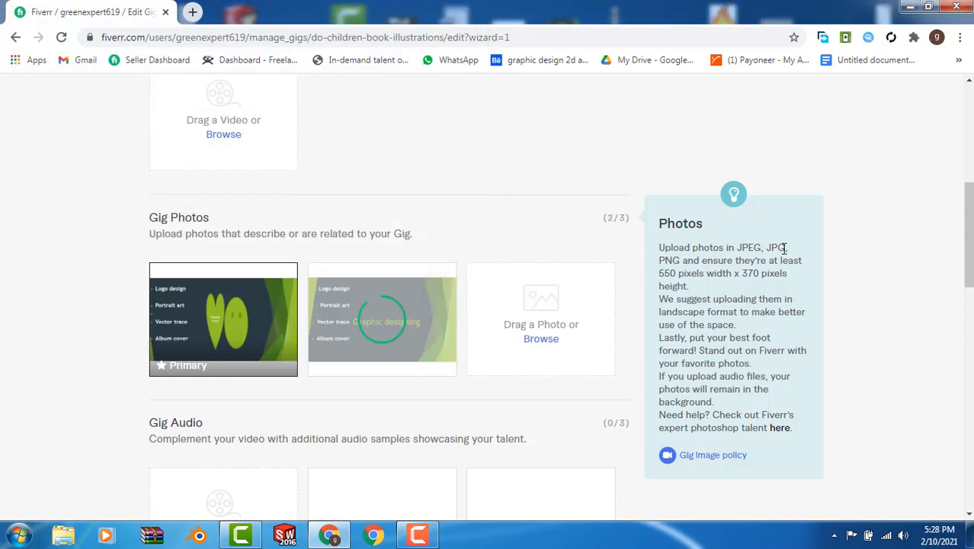
- Save the gallery and publish the gig
{"action": "left_click_drag", "start_coordinate": [968, 233], "coordinate": [968, 361]}
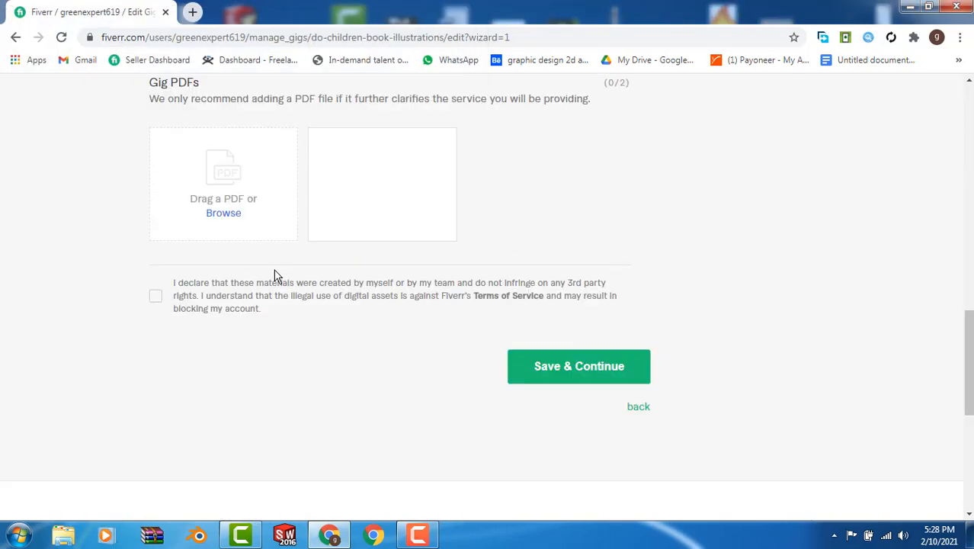
{"action": "left_click", "coordinate": [599, 373]}
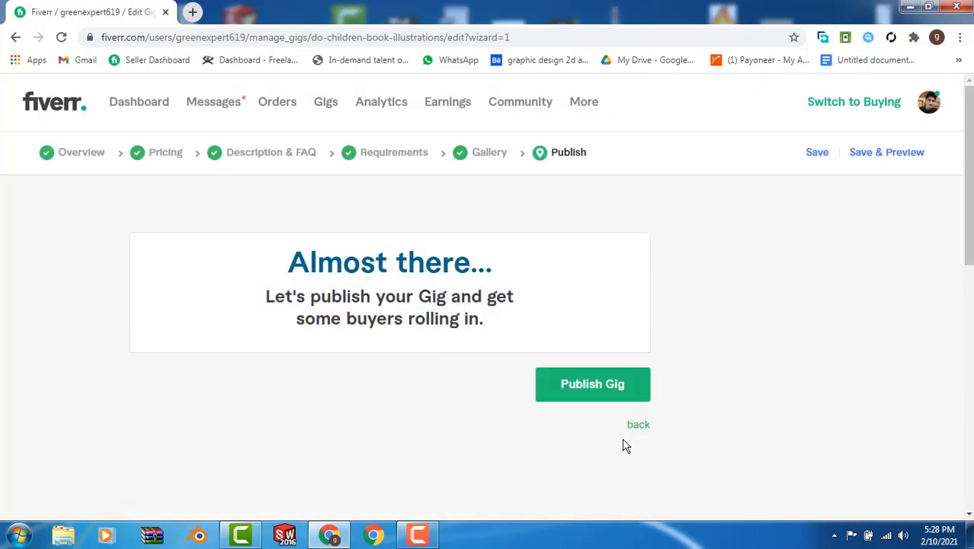
{"action": "left_click", "coordinate": [592, 381]}
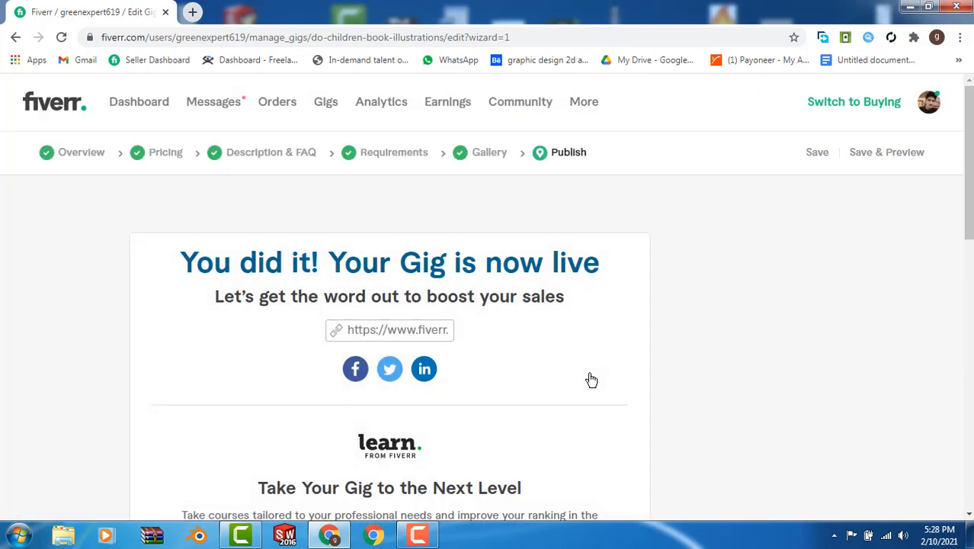
- Preview the published gig and review its Basic, Standard and Premium packages, gallery photos and description
{"action": "left_click", "coordinate": [903, 154]}
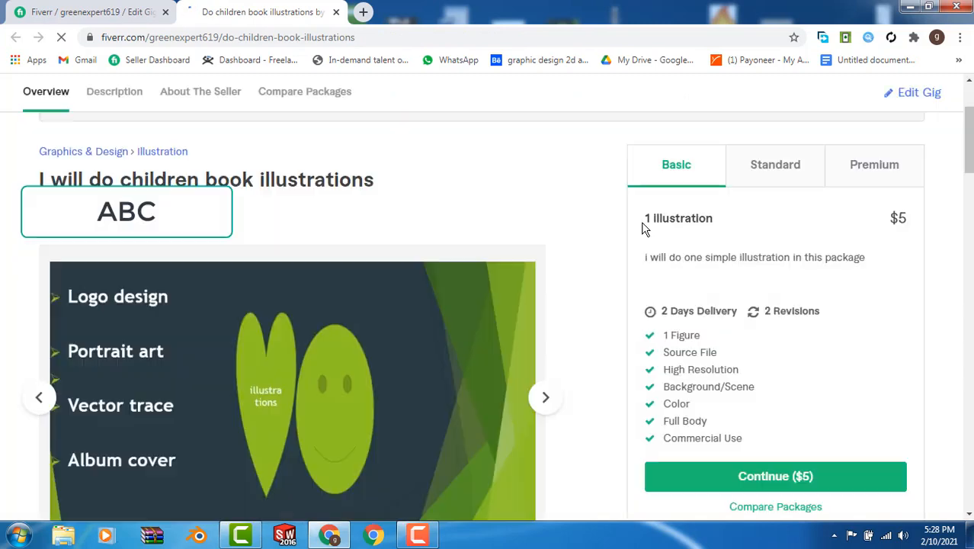
{"action": "left_click_drag", "start_coordinate": [650, 220], "coordinate": [722, 233]}
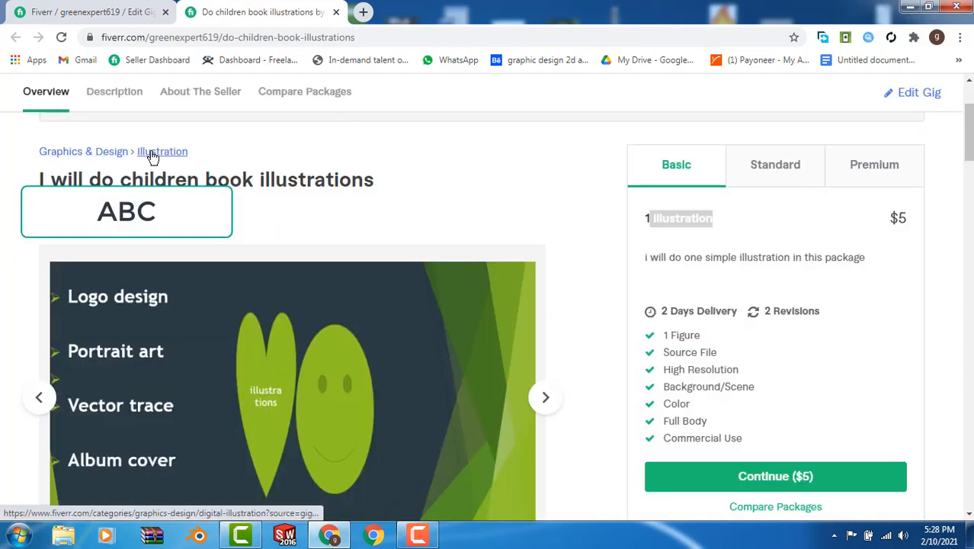
{"action": "left_click", "coordinate": [794, 170]}
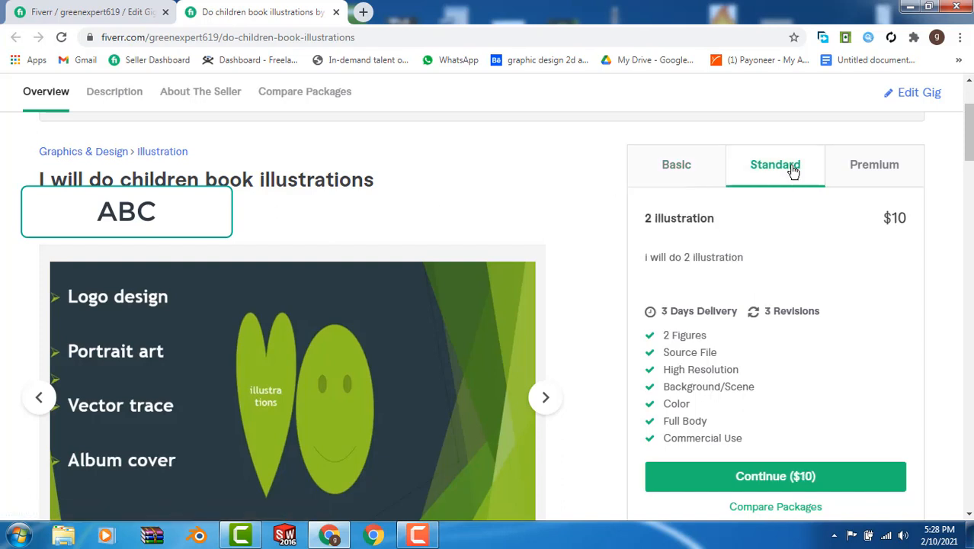
{"action": "left_click", "coordinate": [868, 183]}
{"action": "left_click_drag", "start_coordinate": [969, 122], "coordinate": [969, 140]}
{"action": "left_click", "coordinate": [546, 261]}
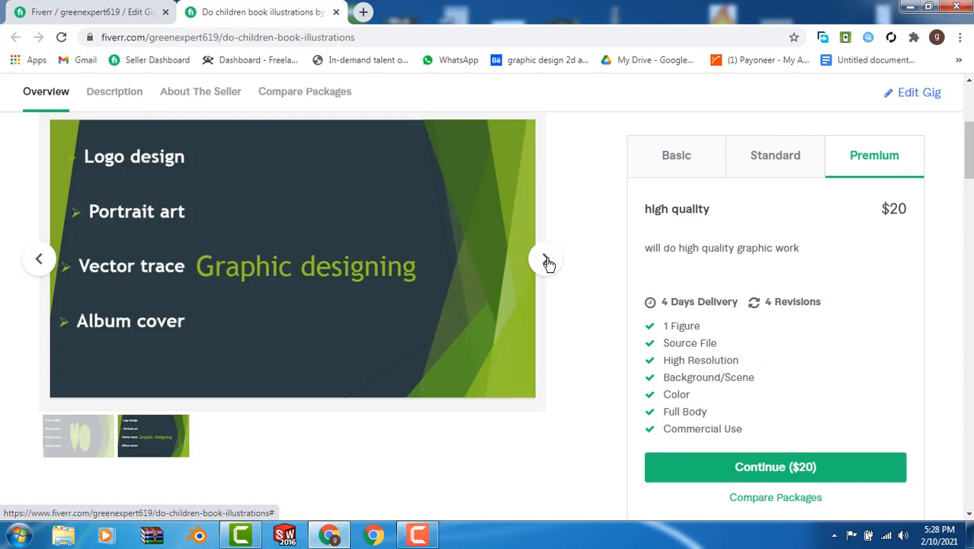
{"action": "left_click_drag", "start_coordinate": [969, 170], "coordinate": [969, 231]}
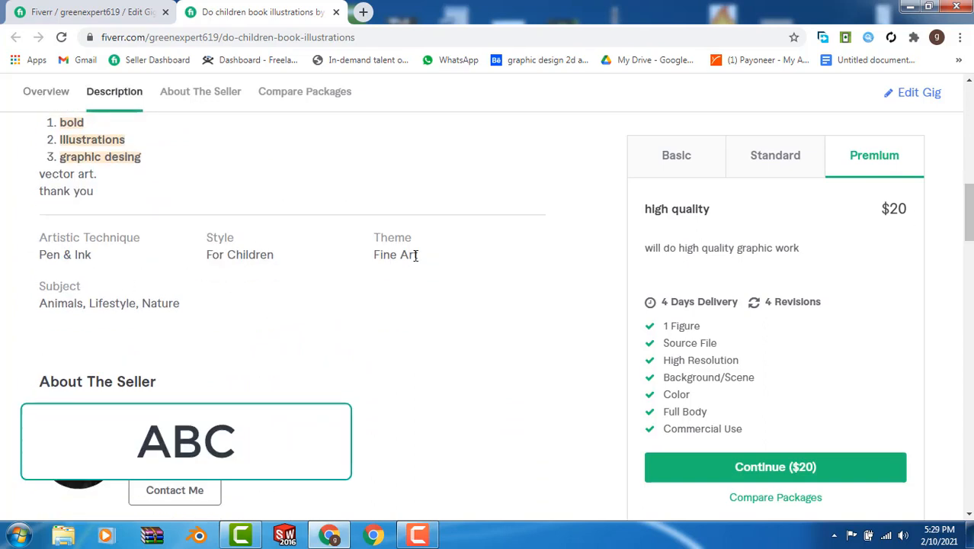
{"action": "left_click_drag", "start_coordinate": [967, 204], "coordinate": [965, 109]}
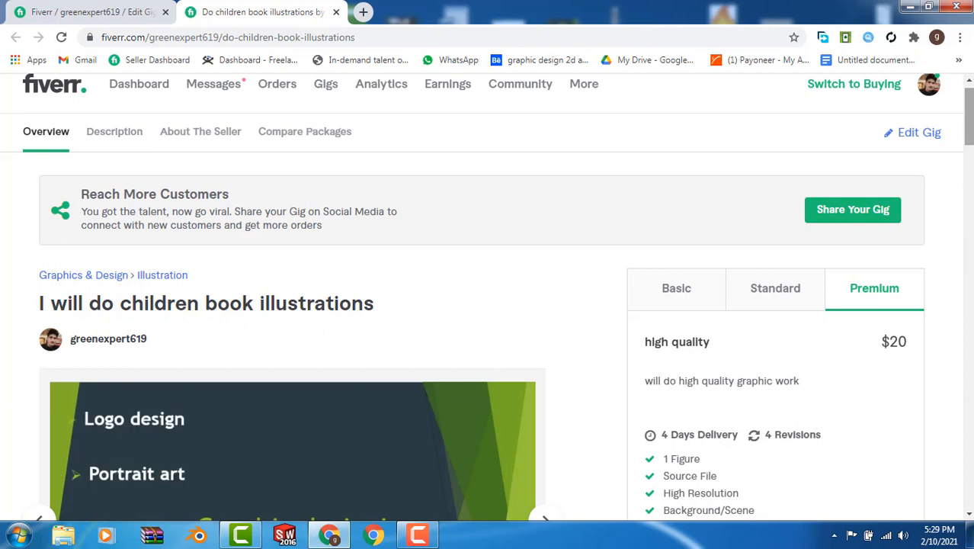